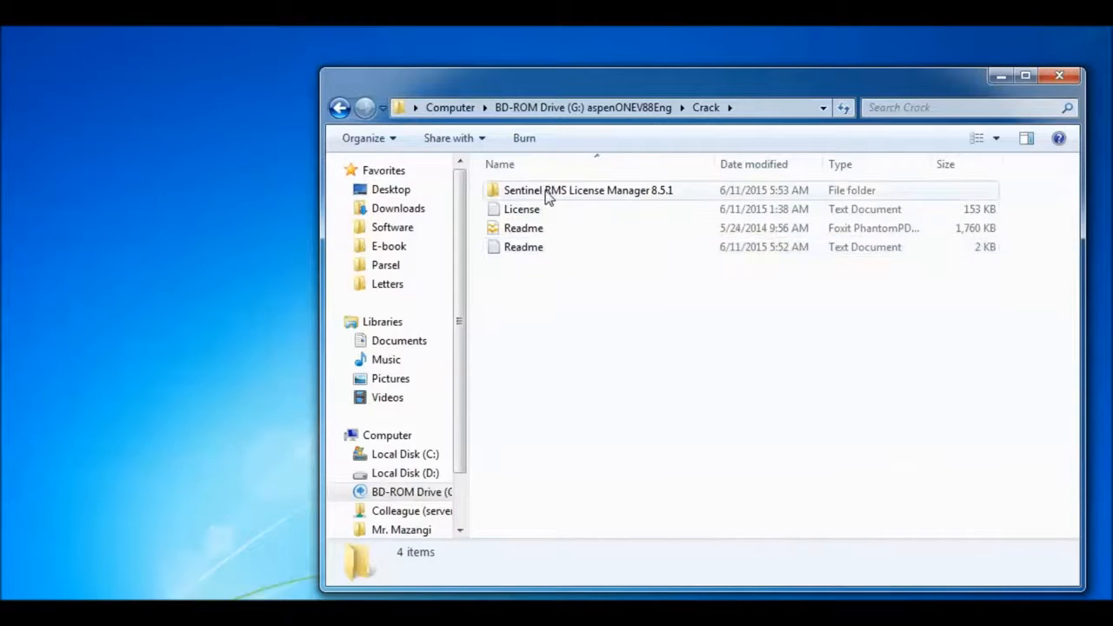
- Run Setup_DownLoadLy.iR from the Sentinel RMS License Manager 8.5.1 folder and accept its license agreement
{"action": "double_click", "coordinate": [548, 193]}
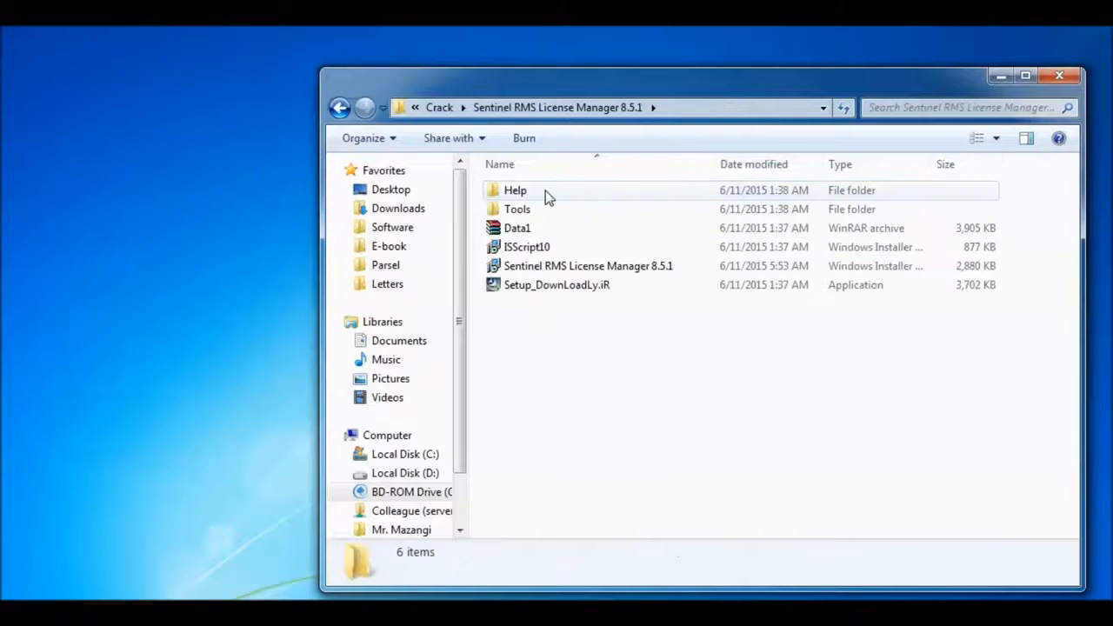
{"action": "left_click", "coordinate": [548, 291]}
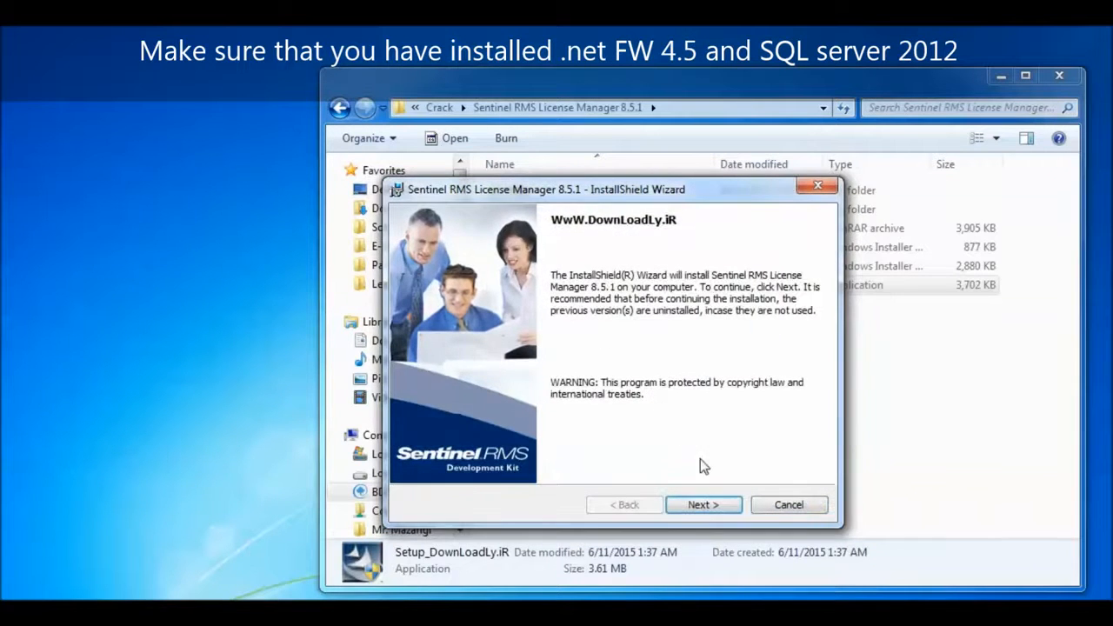
{"action": "left_click", "coordinate": [703, 503]}
{"action": "left_click", "coordinate": [557, 441]}
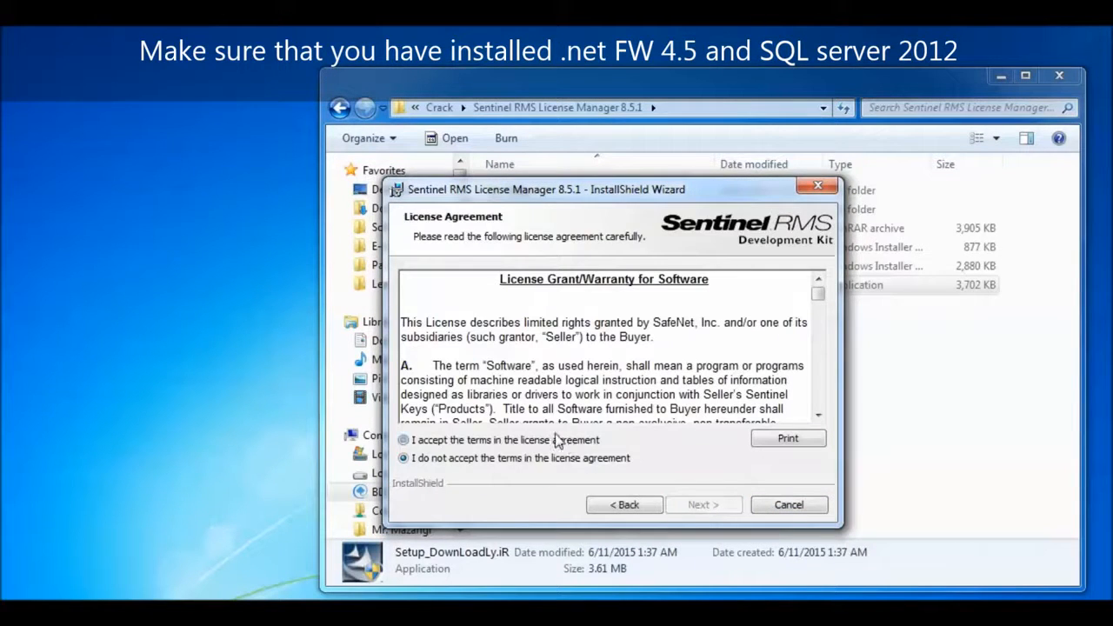
{"action": "left_click", "coordinate": [703, 505]}
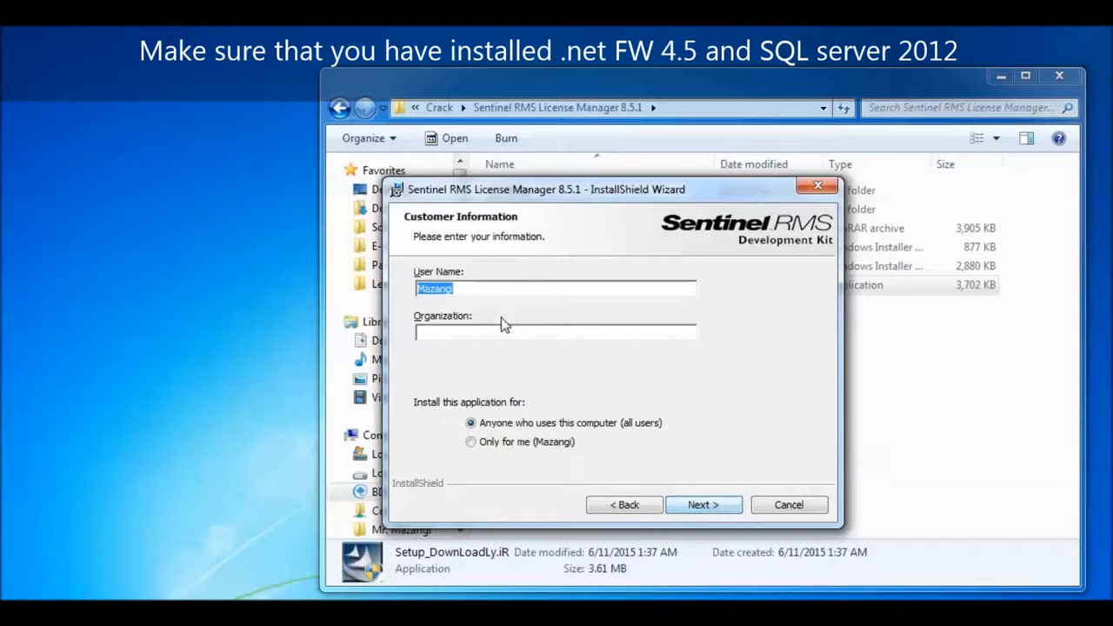
- Fill in the installer's customer information with the user's name and the organization Energy Group
{"action": "type", "text": "Moji"}
{"action": "key", "text": "Tab"}
{"action": "type", "text": "Energy Group"}
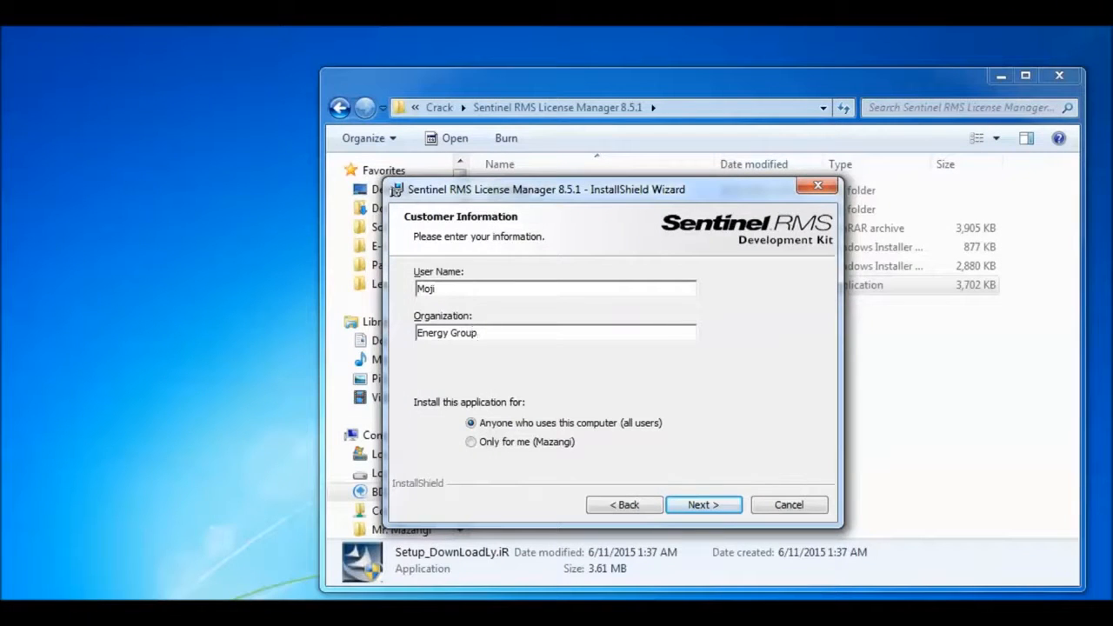
{"action": "left_click", "coordinate": [701, 506]}
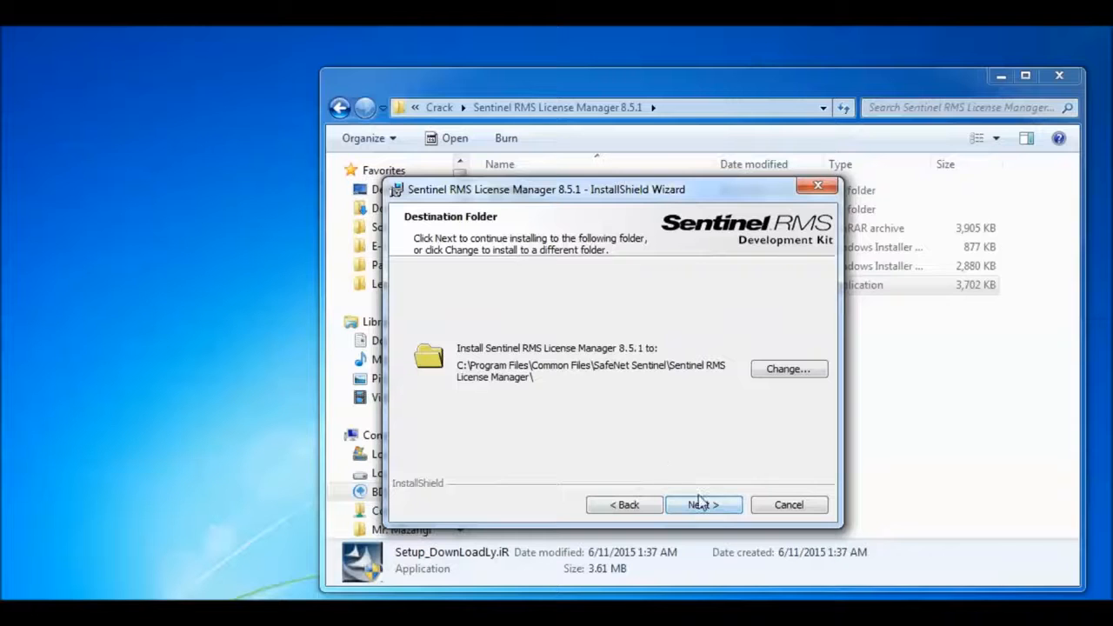
- Install Sentinel RMS License Manager 8.5.1 in the default destination folder and finish the wizard
{"action": "left_click", "coordinate": [701, 503]}
{"action": "left_click", "coordinate": [708, 508]}
{"action": "left_click", "coordinate": [706, 507]}
{"action": "left_click", "coordinate": [706, 506]}
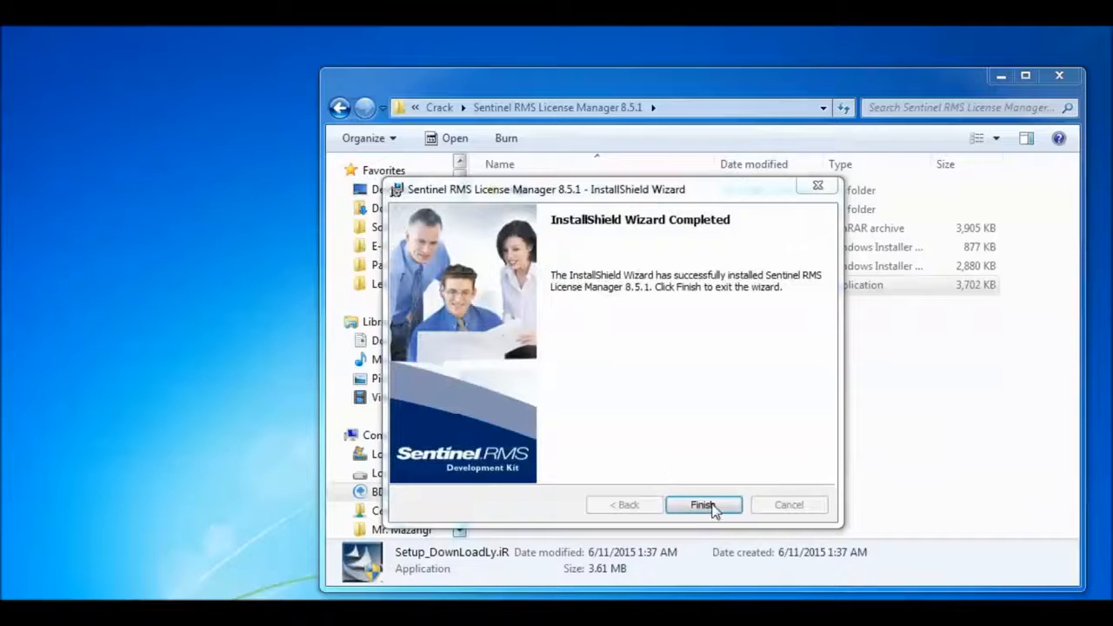
{"action": "left_click", "coordinate": [704, 505]}
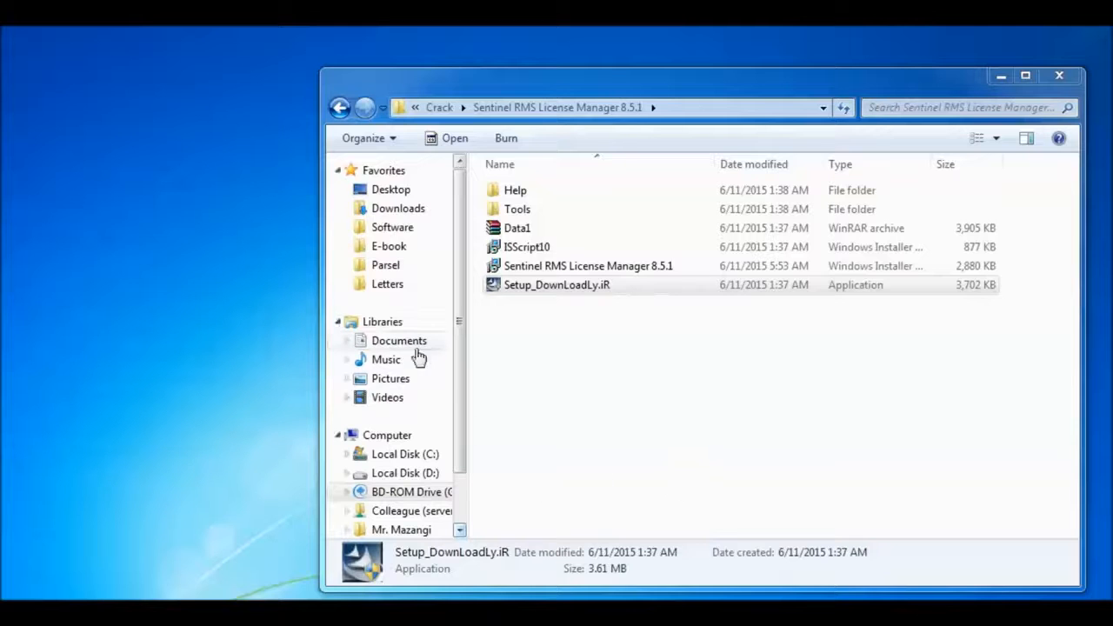
- Open the environment variables from the computer's advanced system settings and start a new system variable named Process-PC
{"action": "right_click", "coordinate": [402, 438]}
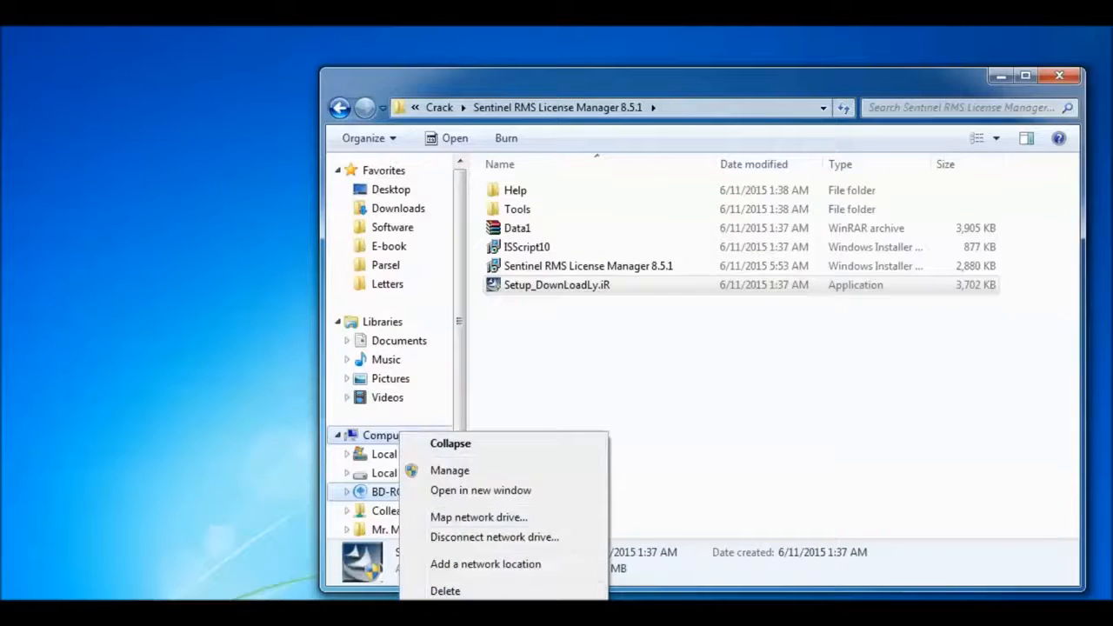
{"action": "left_click", "coordinate": [435, 623]}
{"action": "left_click_drag", "start_coordinate": [605, 103], "coordinate": [341, 40]}
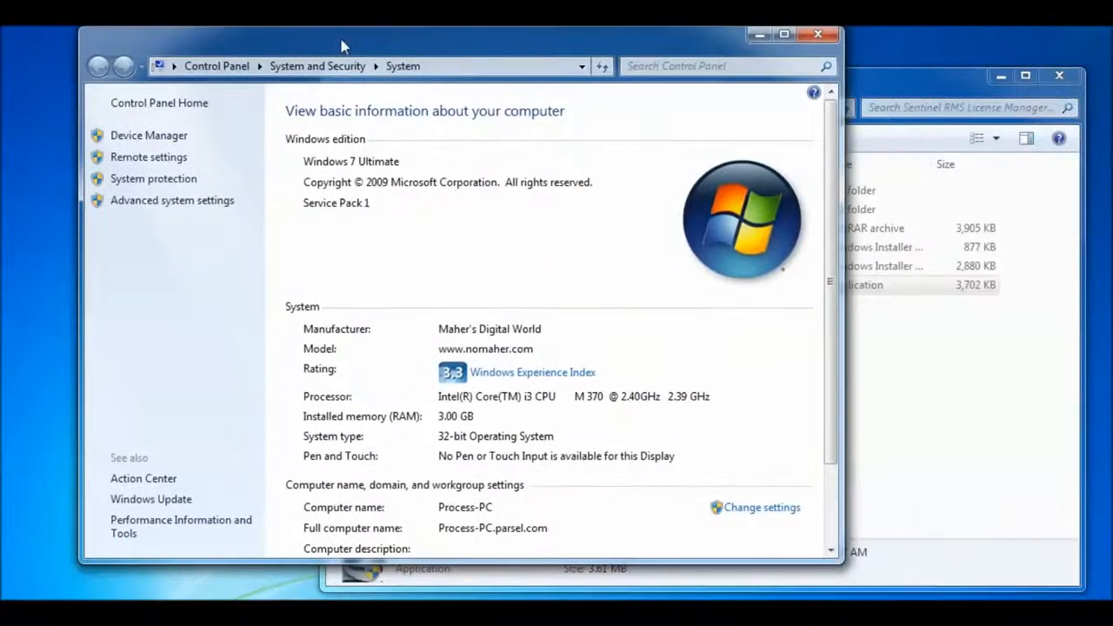
{"action": "left_click", "coordinate": [185, 201]}
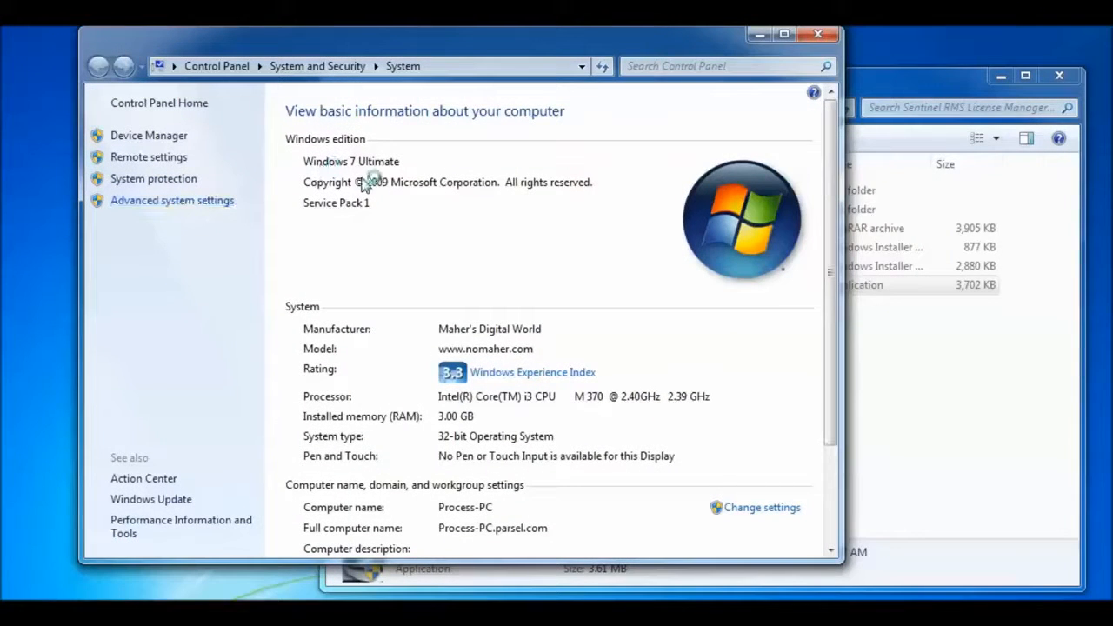
{"action": "left_click_drag", "start_coordinate": [313, 154], "coordinate": [824, 37]}
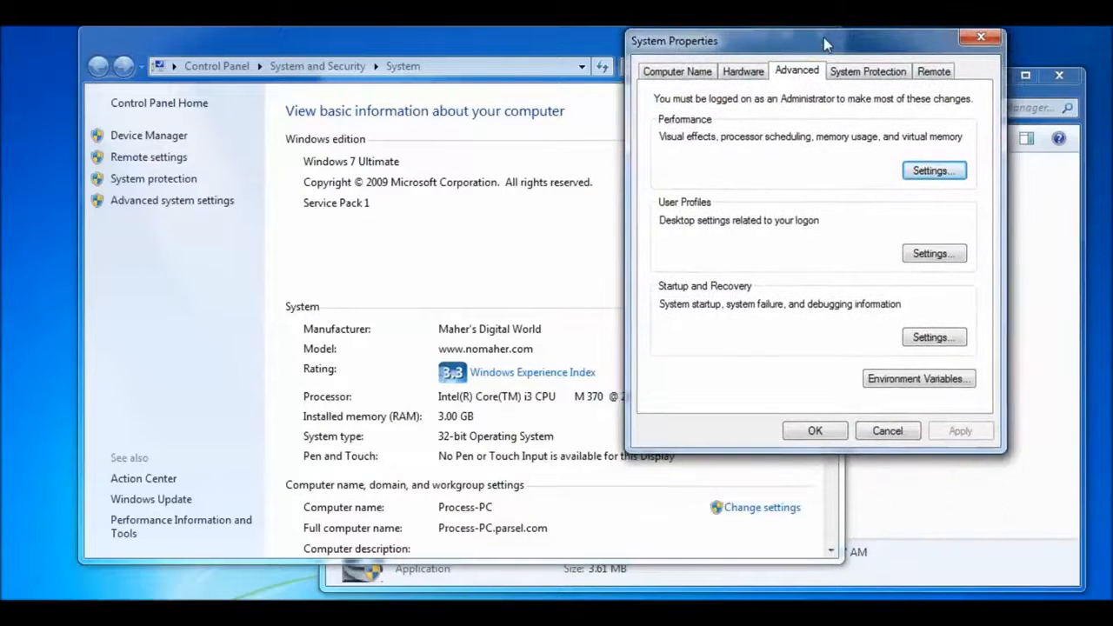
{"action": "left_click", "coordinate": [924, 380]}
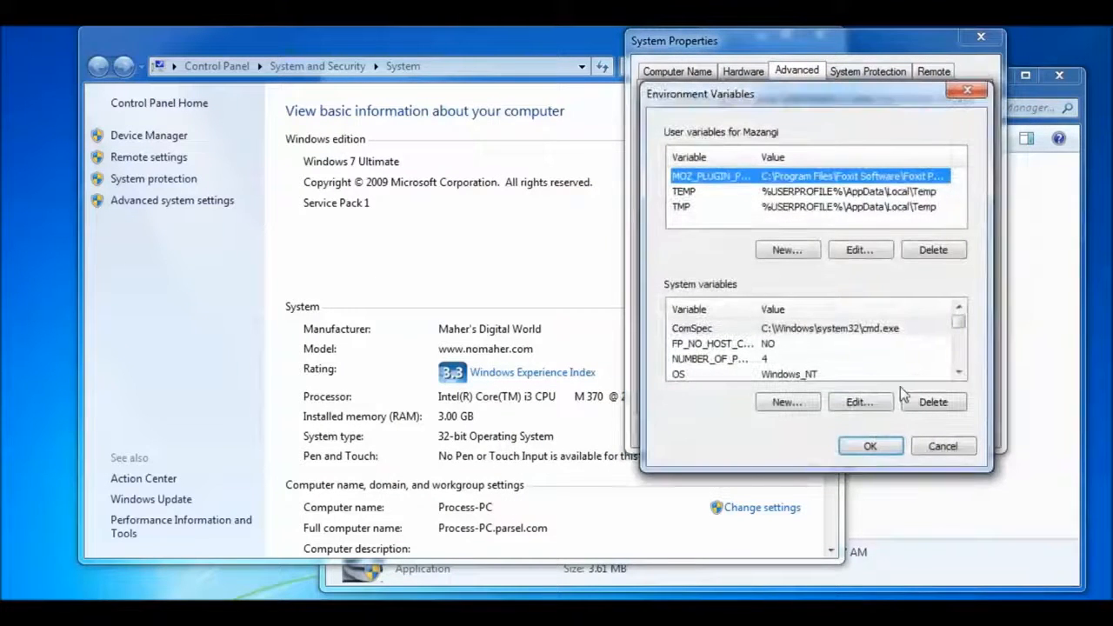
{"action": "left_click", "coordinate": [789, 404]}
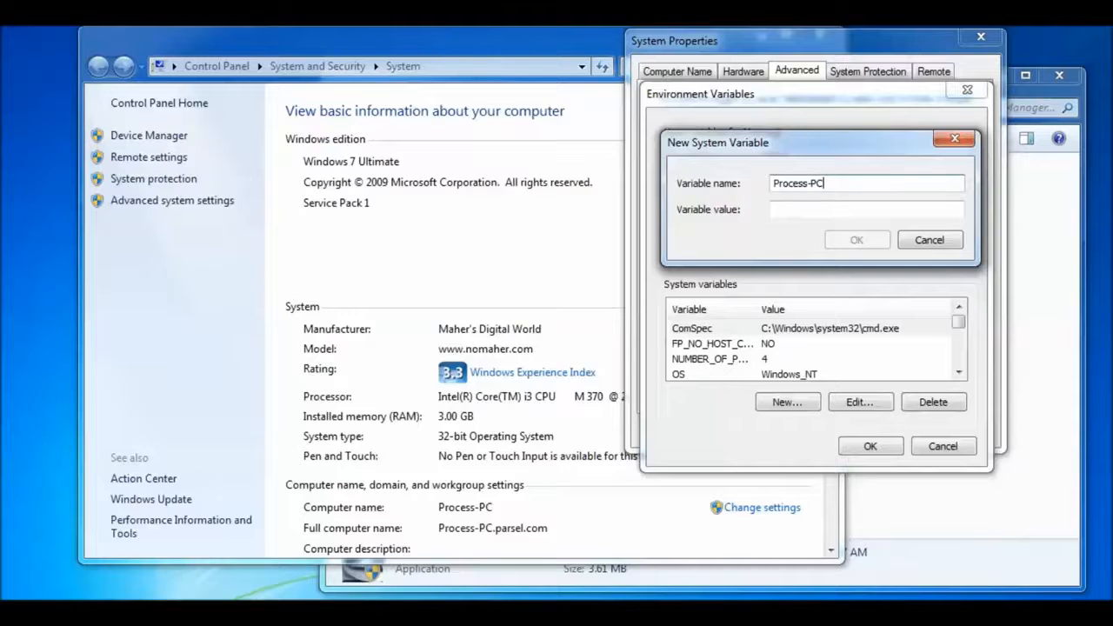
- Browse to C:\Program Files\Common Files\SafeNet Sentinel\Sentinel RMS License Manager\WinNT and copy the folder path
{"action": "key", "text": "super"}
{"action": "left_click", "coordinate": [277, 473]}
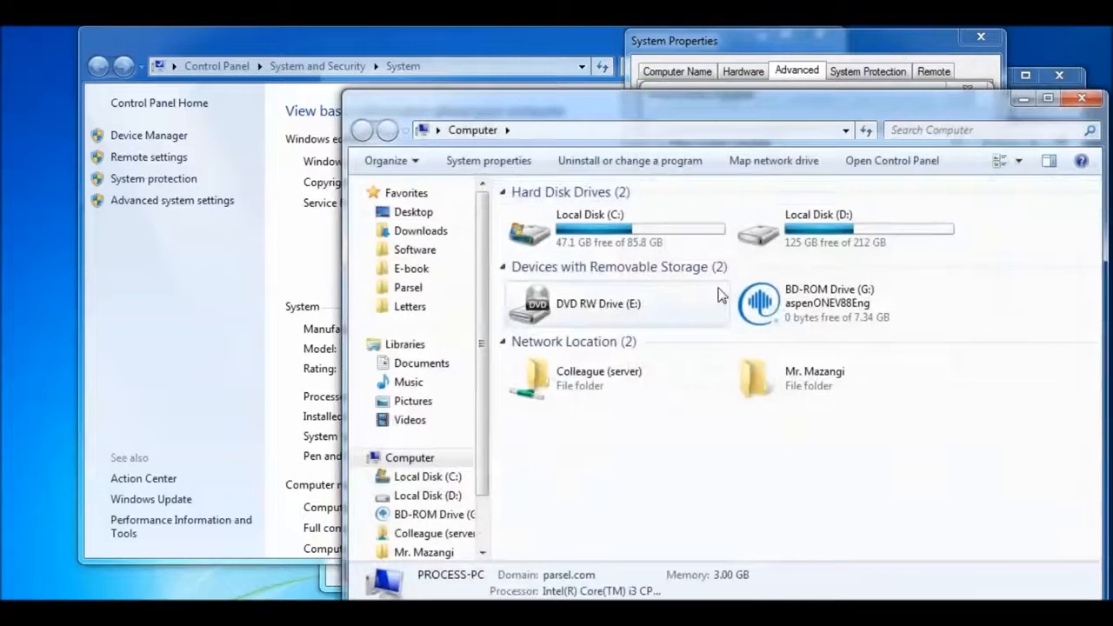
{"action": "double_click", "coordinate": [621, 233]}
{"action": "left_click", "coordinate": [541, 235]}
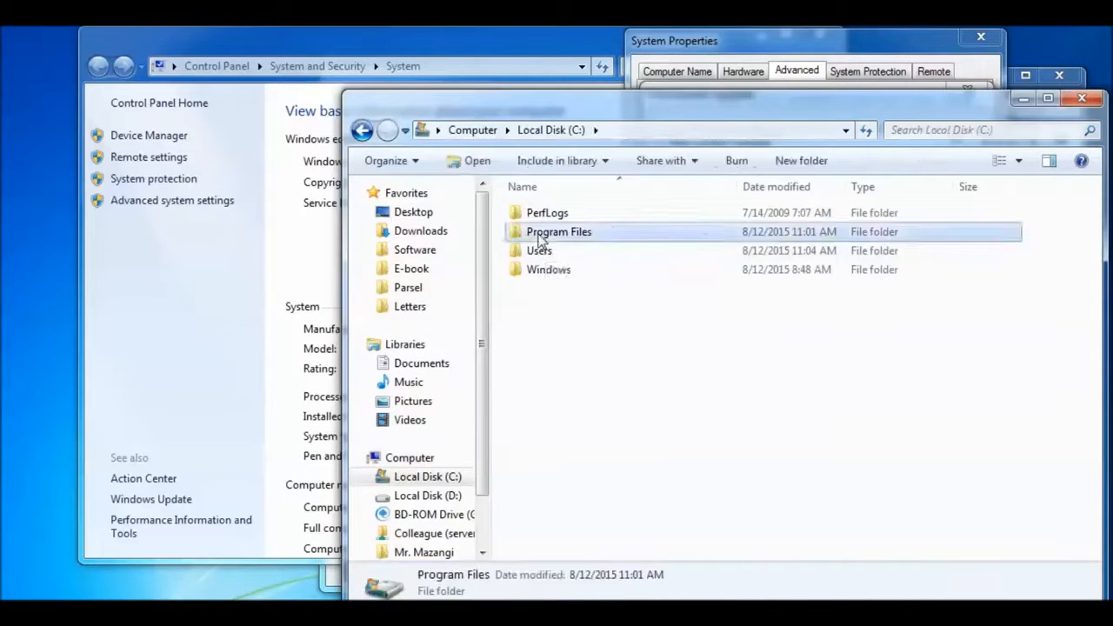
{"action": "double_click", "coordinate": [540, 235]}
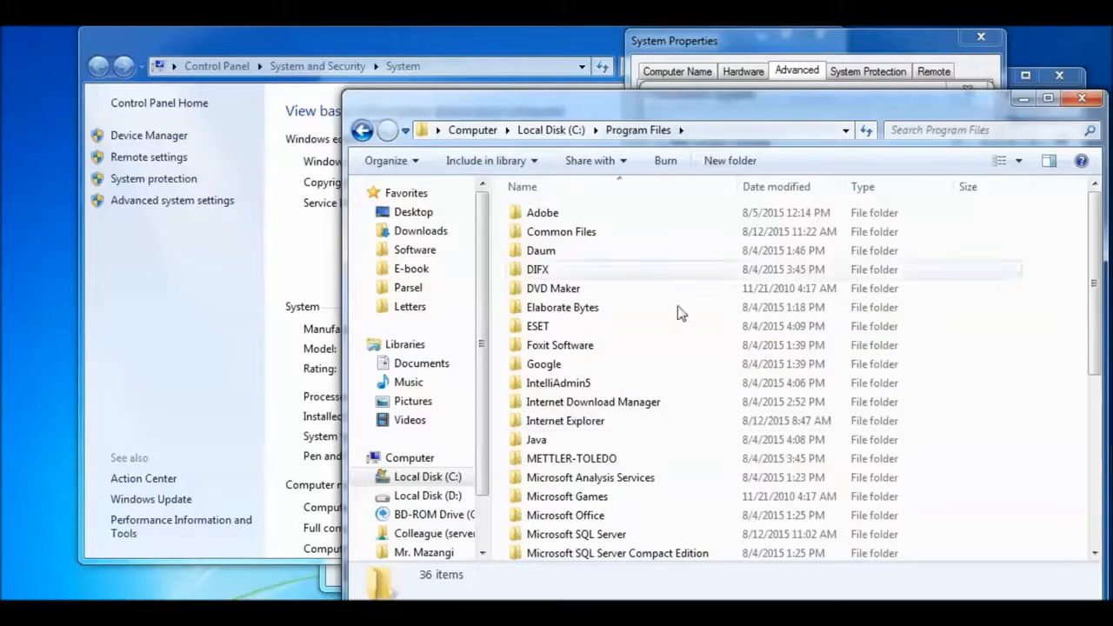
{"action": "double_click", "coordinate": [561, 234]}
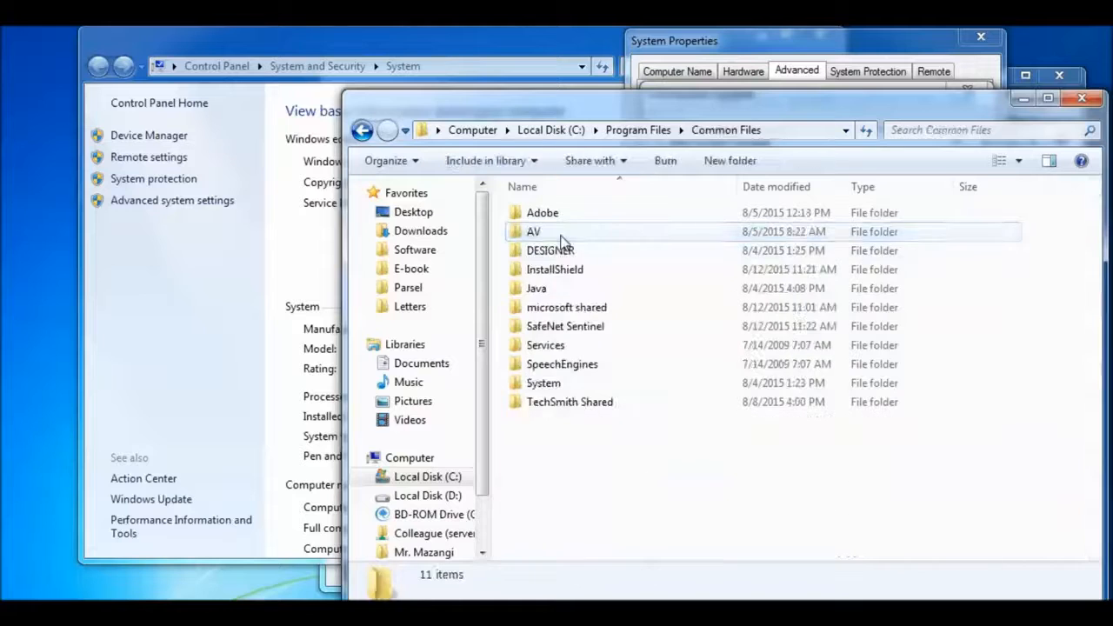
{"action": "double_click", "coordinate": [564, 327]}
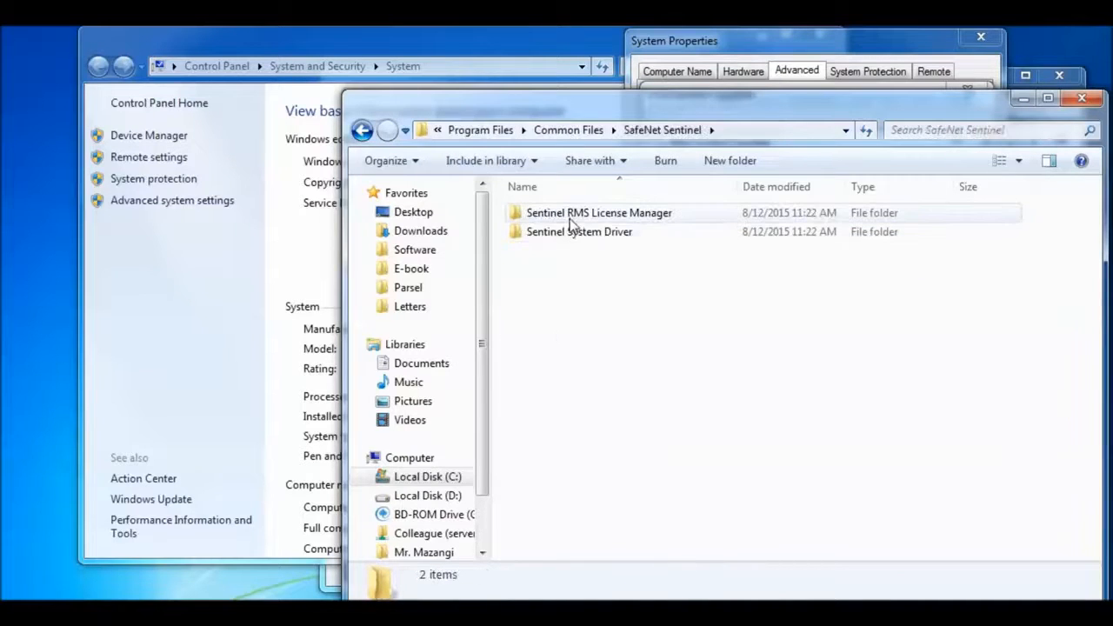
{"action": "double_click", "coordinate": [572, 217]}
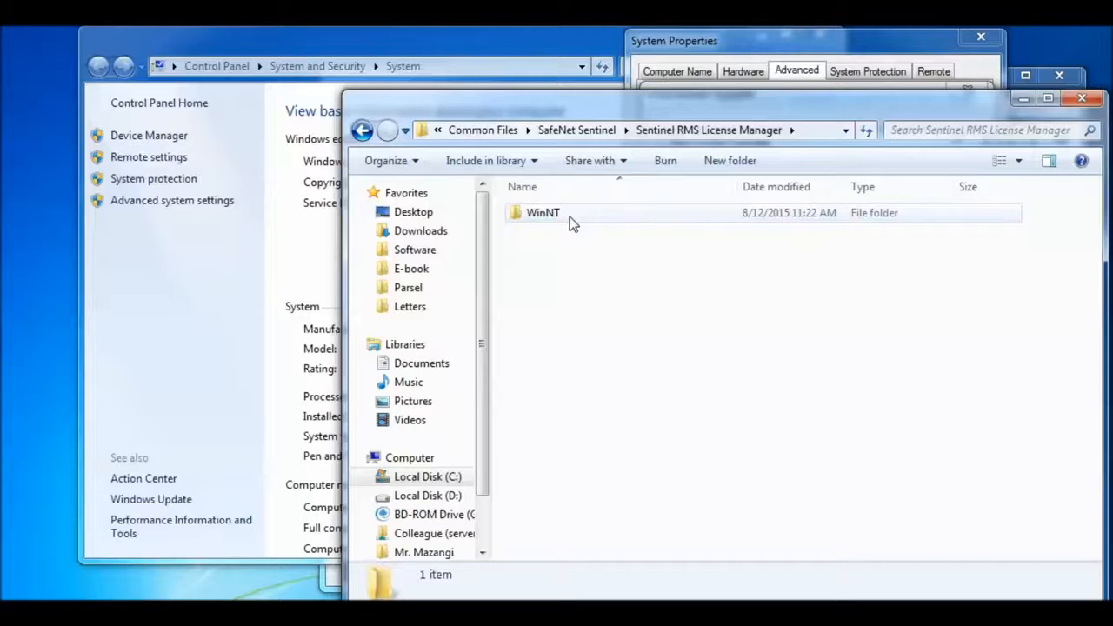
{"action": "double_click", "coordinate": [570, 216]}
{"action": "left_click", "coordinate": [551, 216]}
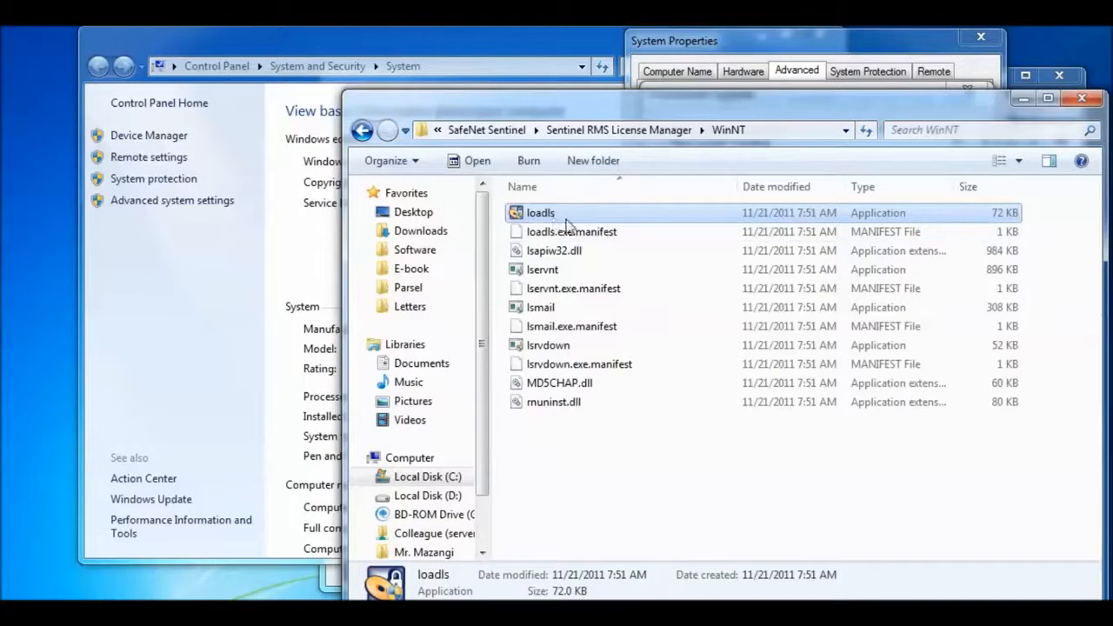
{"action": "left_click", "coordinate": [765, 132]}
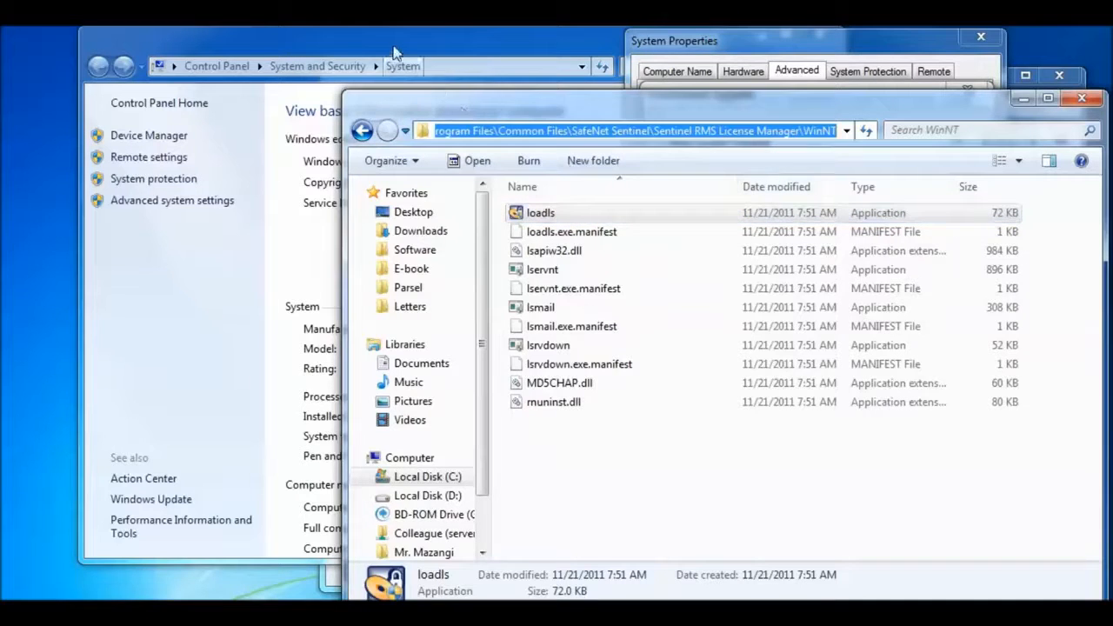
- Set the new system variable's value to the copied WinNT path followed by \loadls.exe and save the variable
{"action": "left_click", "coordinate": [795, 207]}
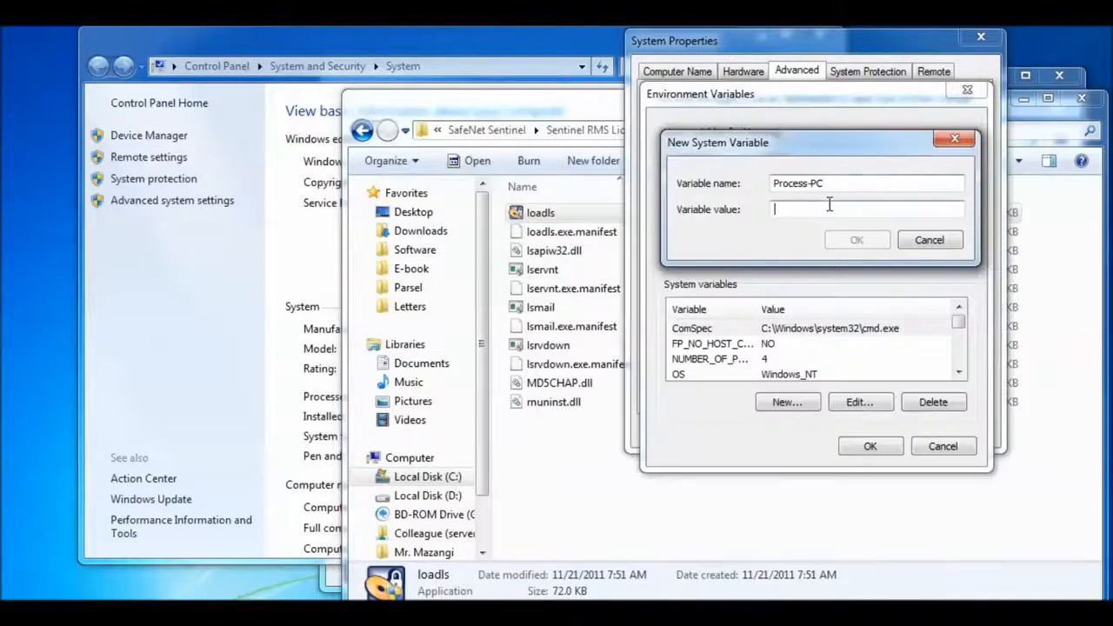
{"action": "key", "text": "ctrl+v"}
{"action": "type", "text": "]"}
{"action": "type", "text": "loadls"}
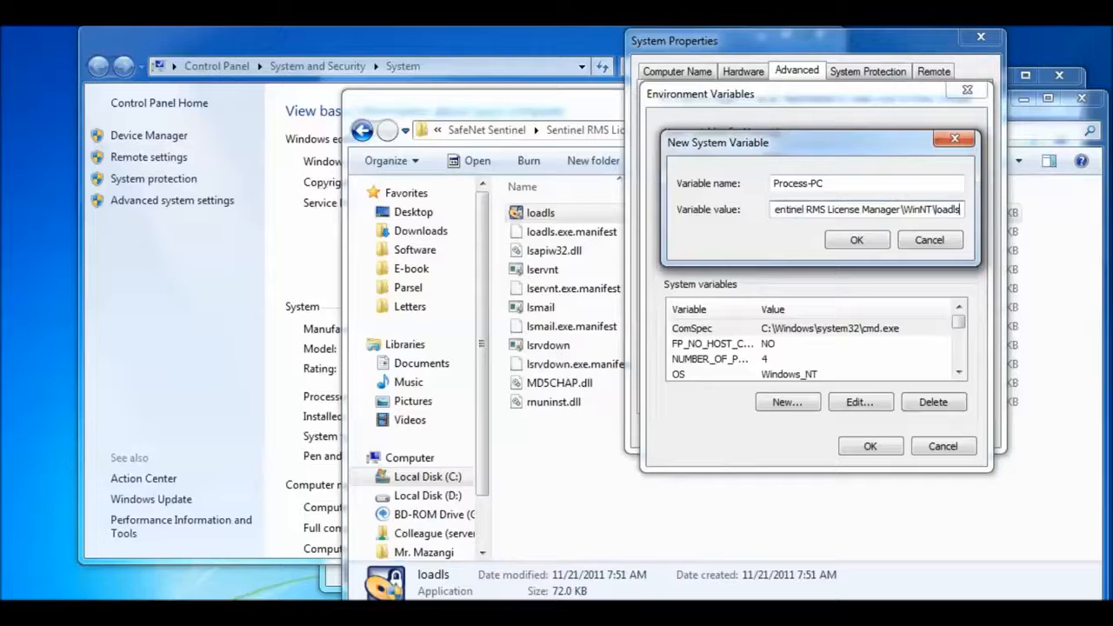
{"action": "type", "text": ".exe"}
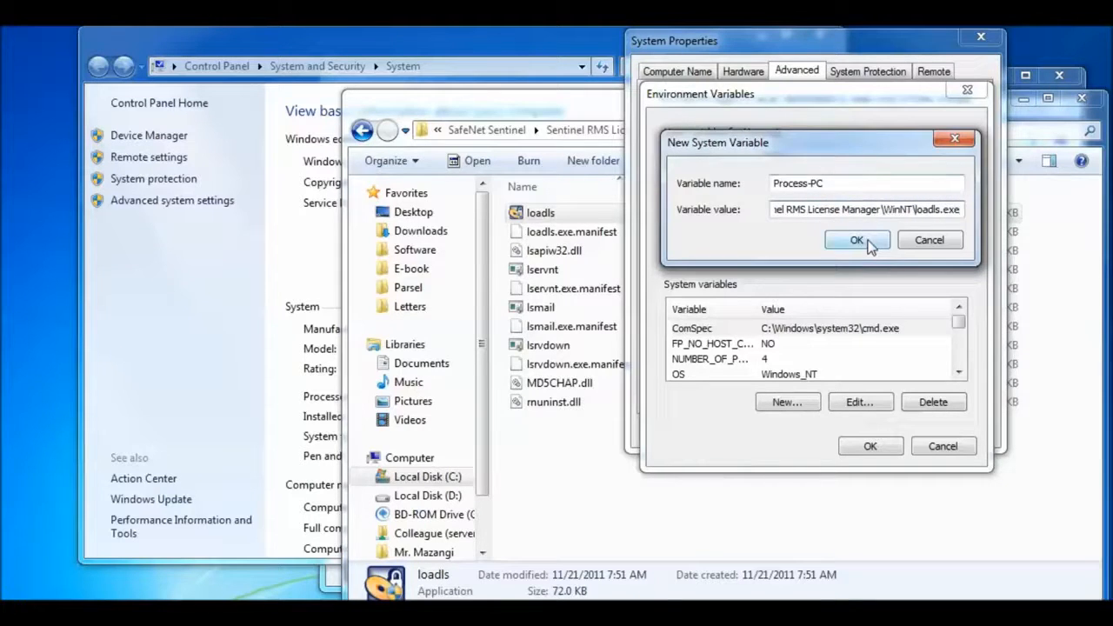
{"action": "left_click", "coordinate": [857, 240]}
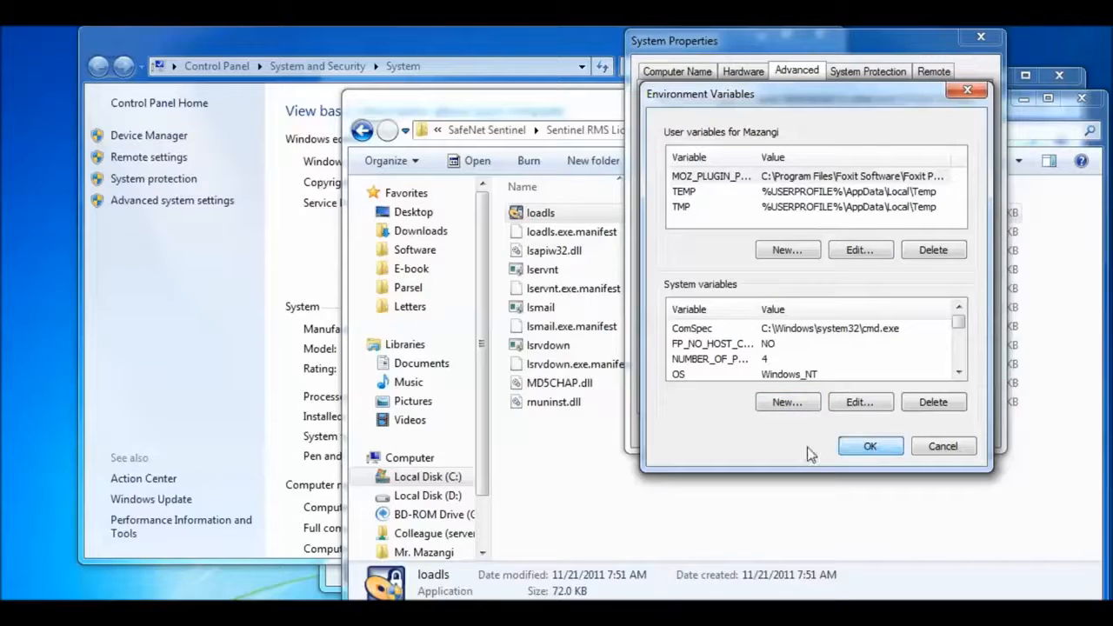
- Check the Process-PC entry among the system variables, and accept and close the settings and WinNT folder windows
{"action": "left_click", "coordinate": [961, 372]}
{"action": "left_click", "coordinate": [961, 372]}
{"action": "left_click", "coordinate": [960, 372]}
{"action": "left_click", "coordinate": [961, 372]}
{"action": "left_click", "coordinate": [960, 373]}
{"action": "left_click", "coordinate": [701, 346]}
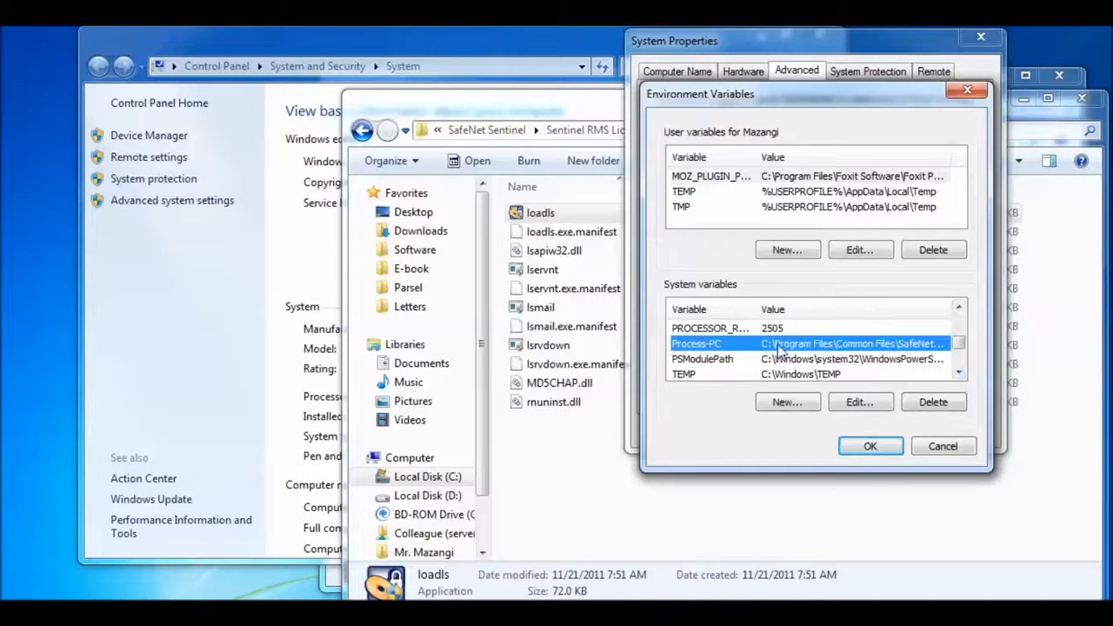
{"action": "left_click", "coordinate": [869, 446]}
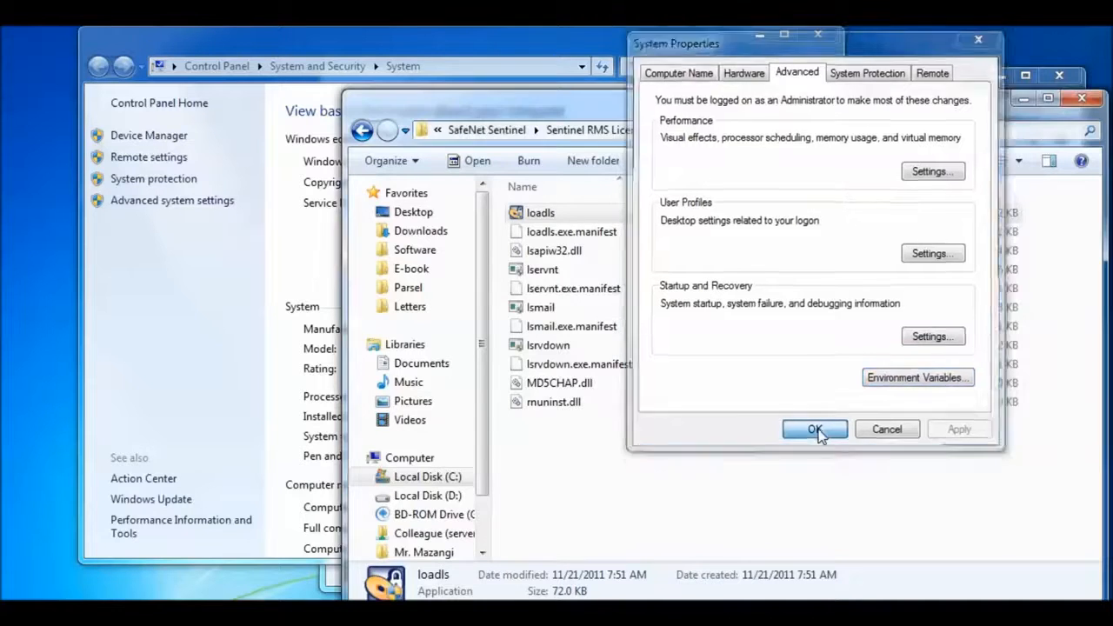
{"action": "left_click", "coordinate": [816, 431]}
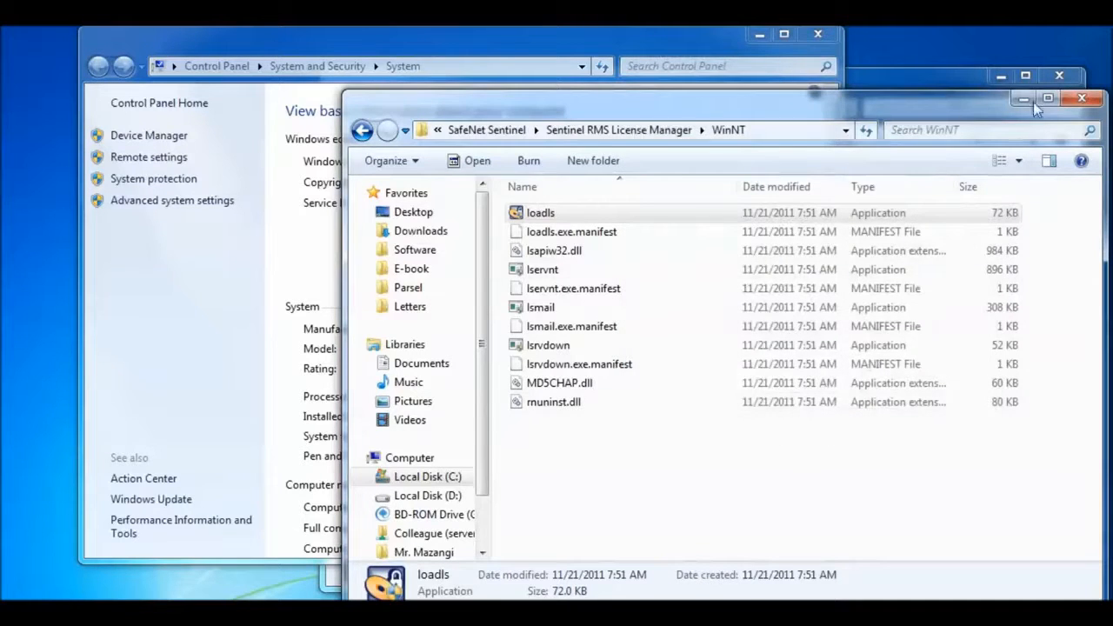
{"action": "left_click", "coordinate": [1085, 100]}
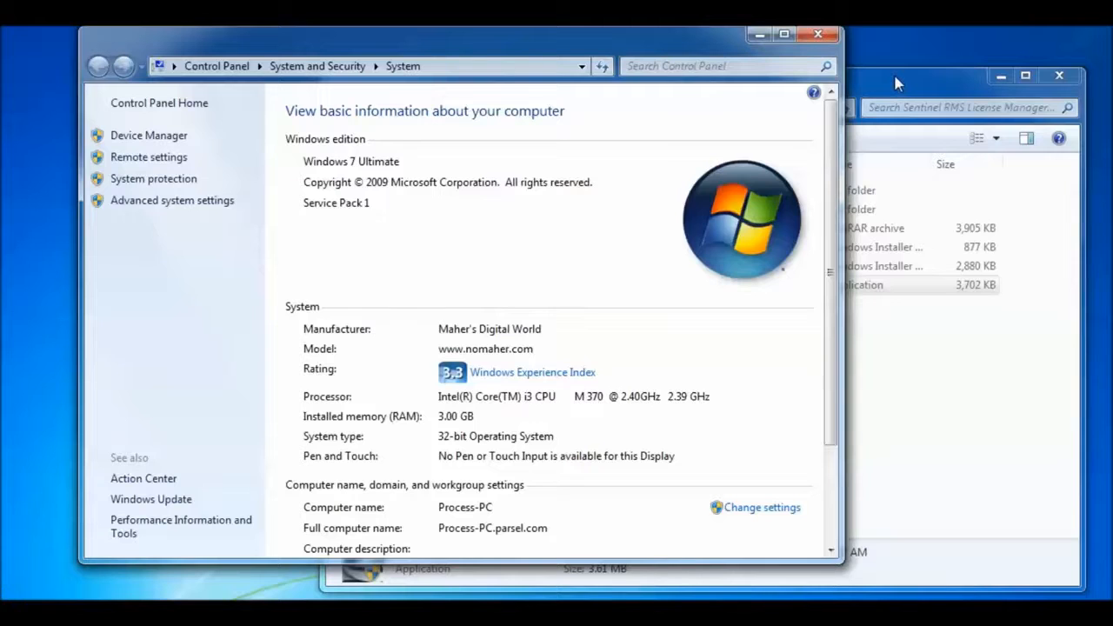
{"action": "left_click", "coordinate": [829, 38]}
- Run WlmAdmin as administrator from the Tools folder of Sentinel RMS License Manager 8.5.1
{"action": "double_click", "coordinate": [546, 215]}
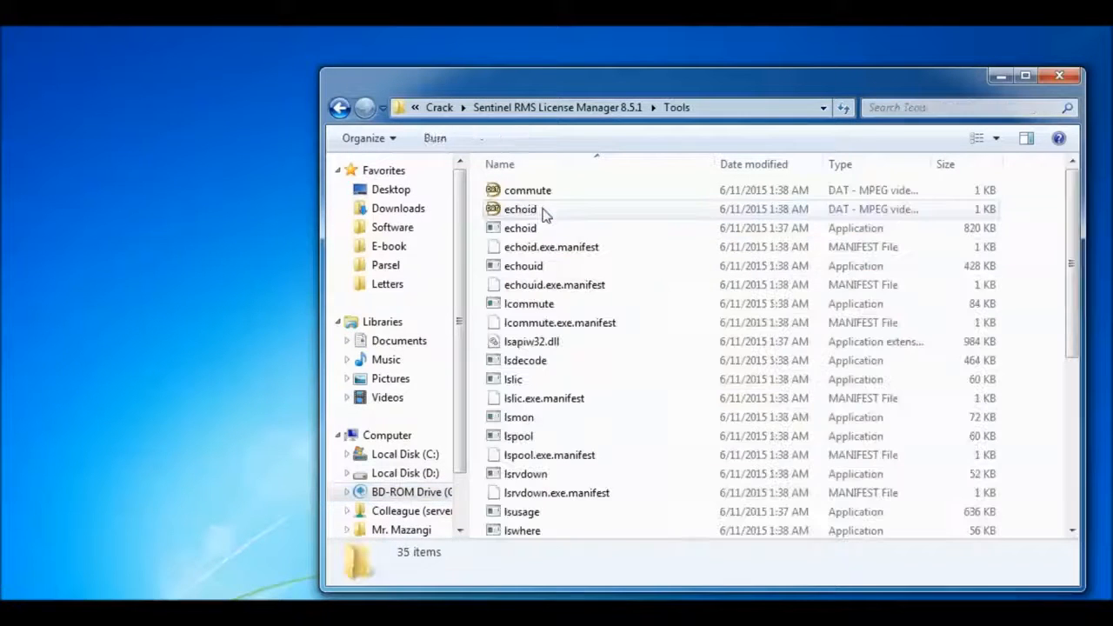
{"action": "scroll", "coordinate": [609, 348], "scroll_direction": "down", "scroll_amount": 5}
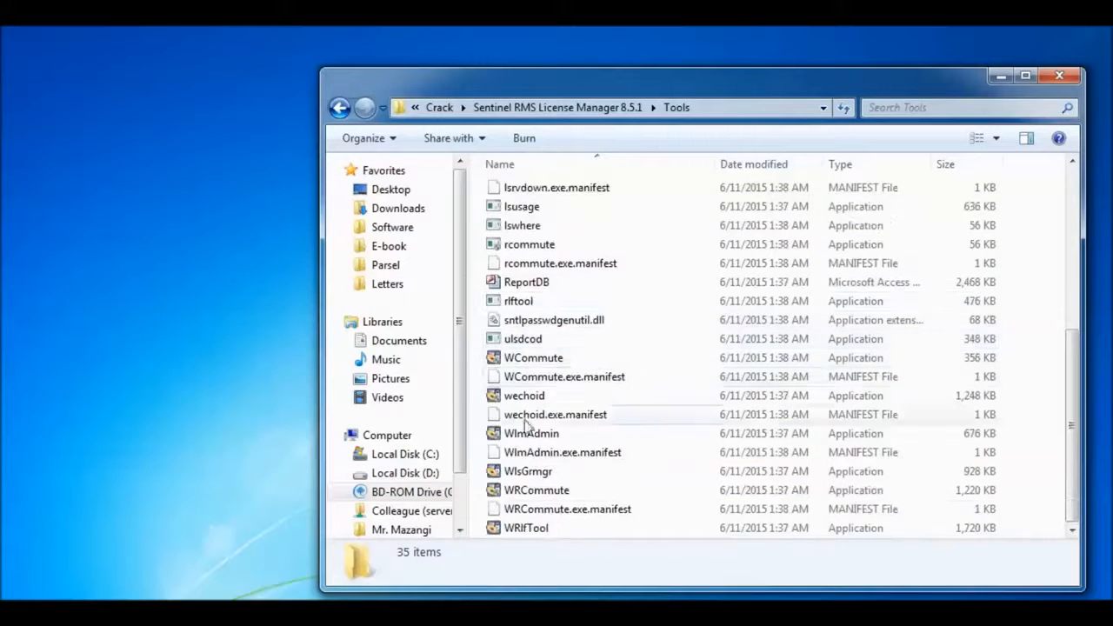
{"action": "left_click", "coordinate": [533, 434]}
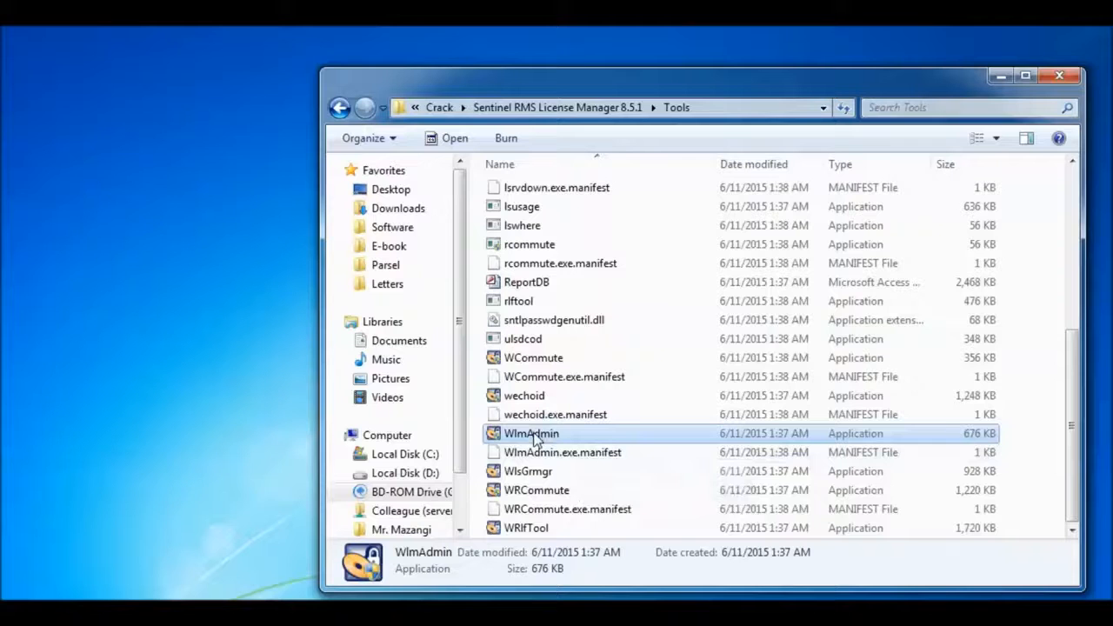
{"action": "right_click", "coordinate": [534, 435]}
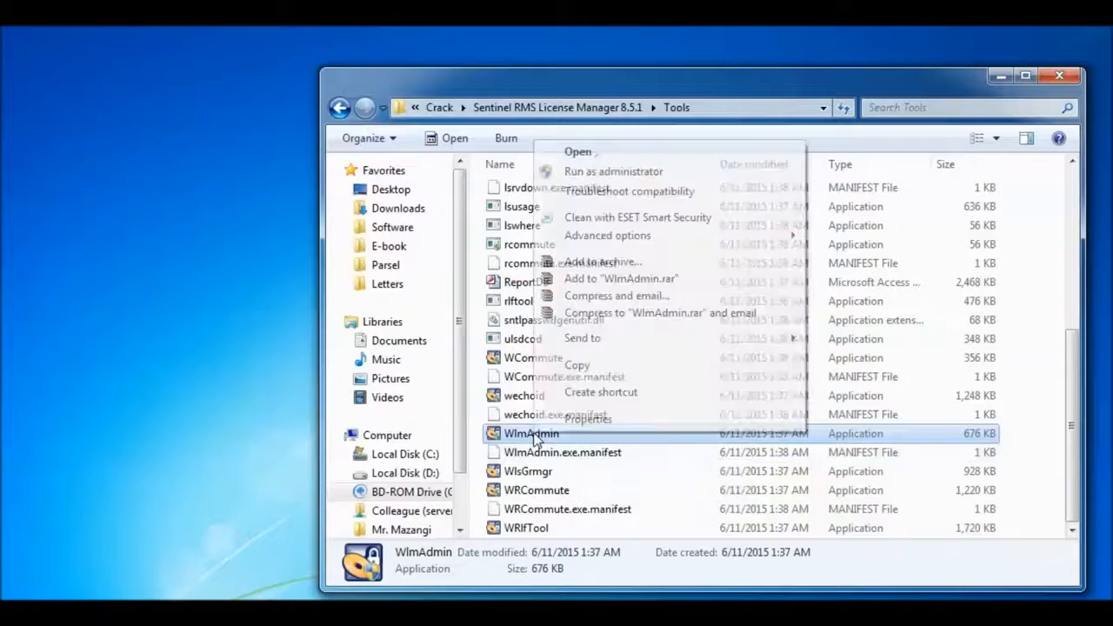
{"action": "left_click", "coordinate": [577, 171]}
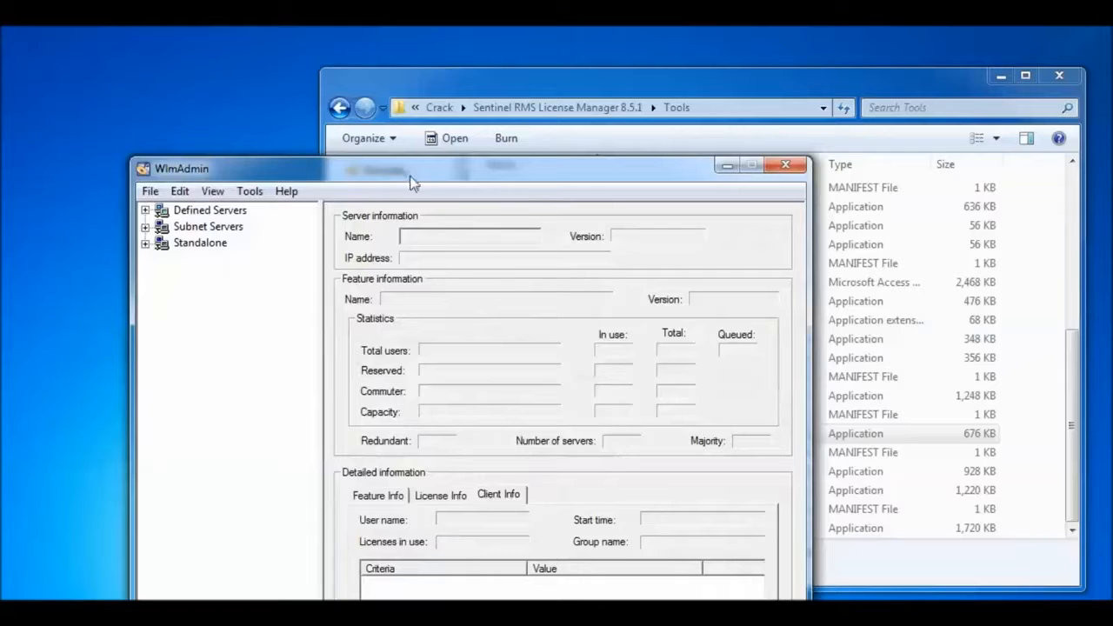
- Expand Subnet Servers in WlmAdmin and select the Process-PC.parsel.com server
{"action": "left_click_drag", "start_coordinate": [410, 181], "coordinate": [415, 35]}
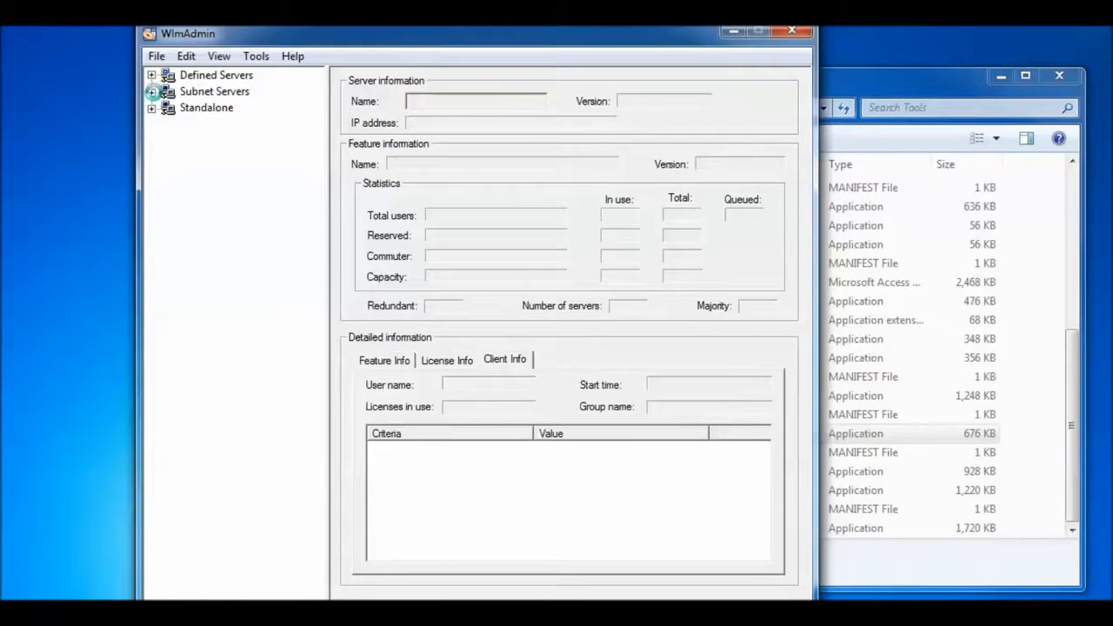
{"action": "left_click", "coordinate": [151, 91]}
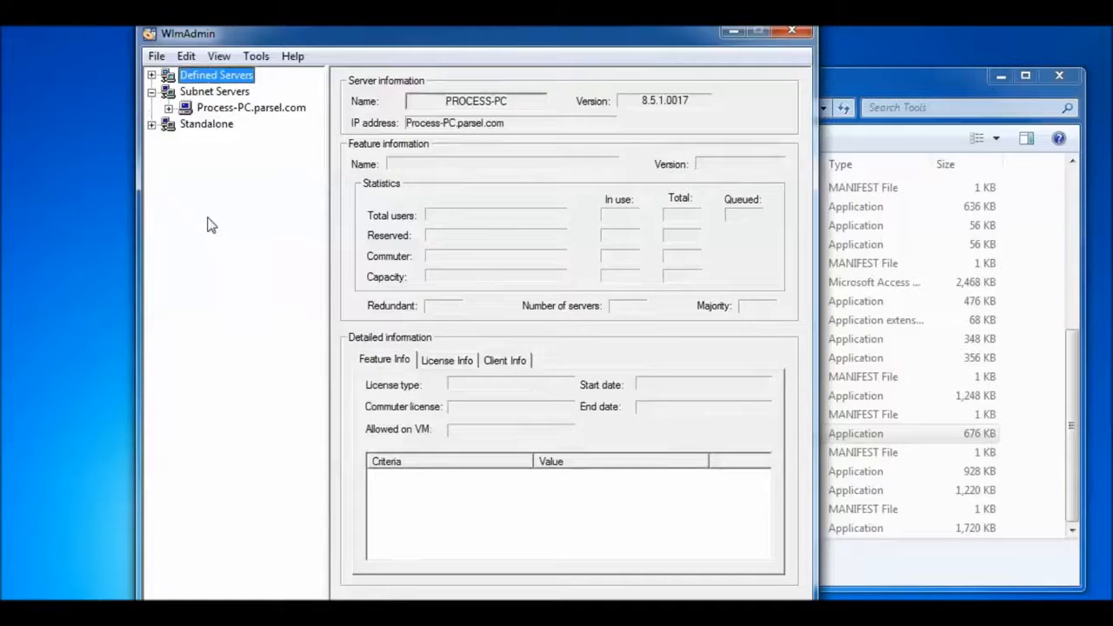
{"action": "left_click", "coordinate": [218, 109]}
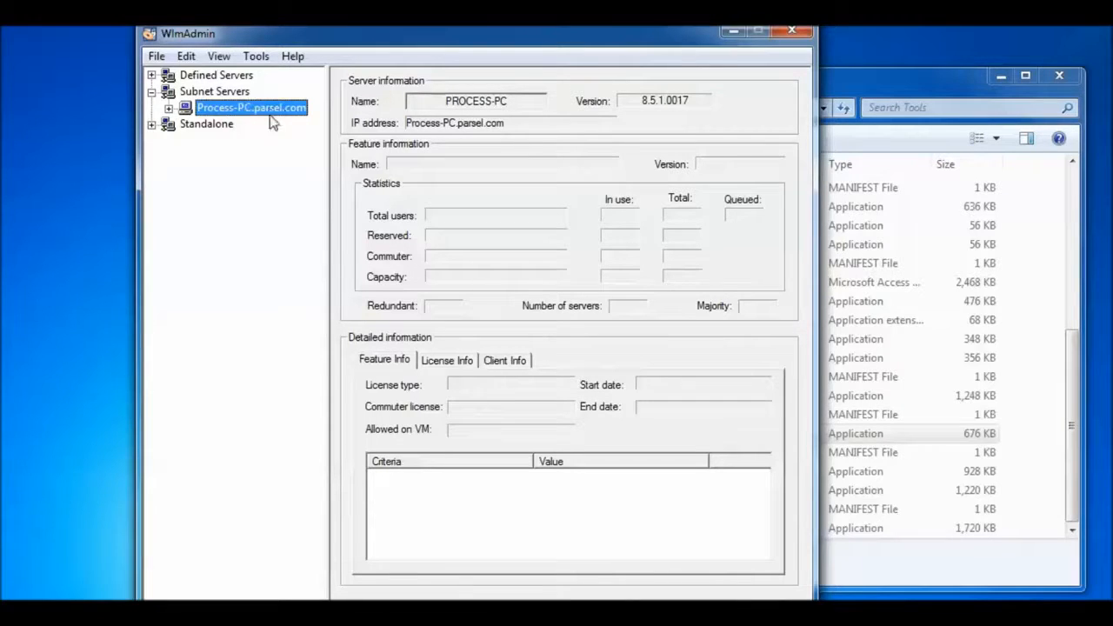
- Add features from the License file in the Crack folder to the selected server and its file, and close the resulting message
{"action": "right_click", "coordinate": [224, 110]}
{"action": "mouse_move", "coordinate": [258, 117]}
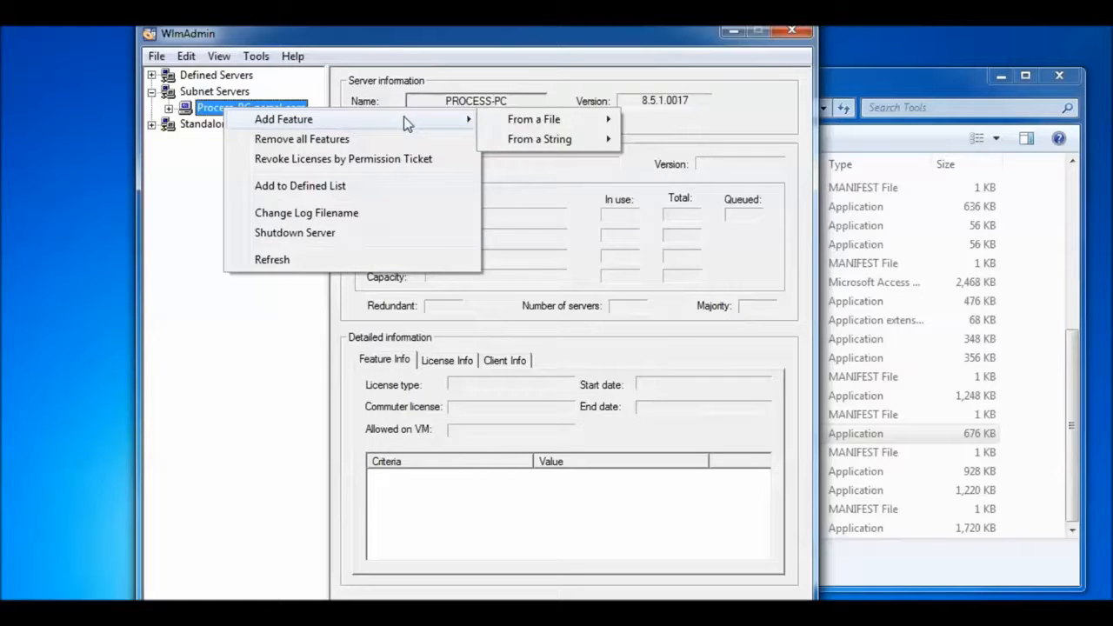
{"action": "mouse_move", "coordinate": [539, 122]}
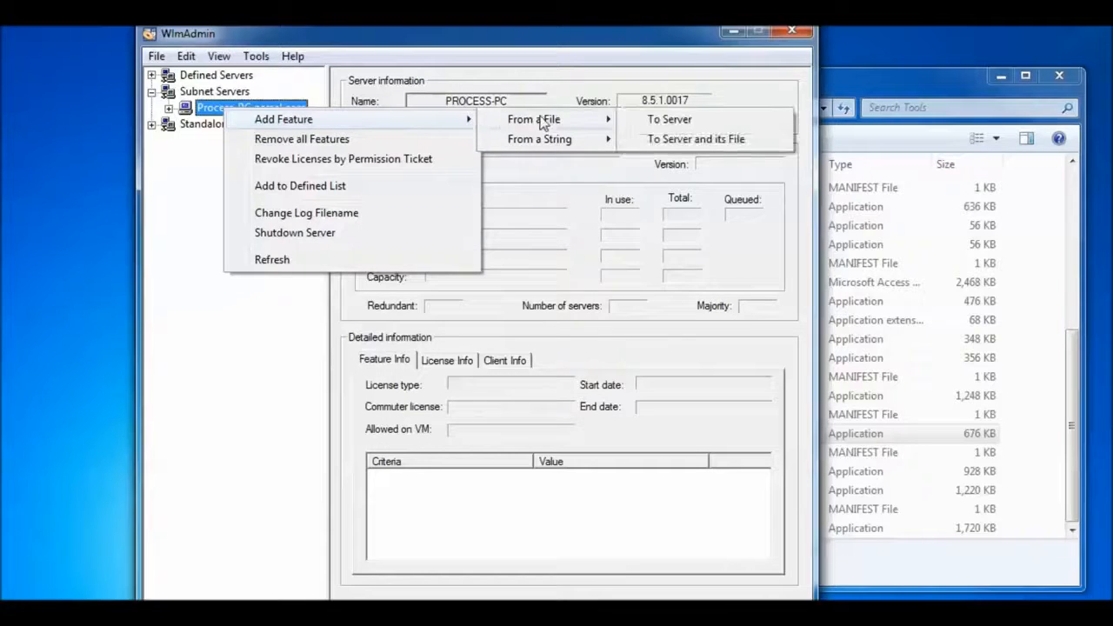
{"action": "left_click", "coordinate": [680, 141]}
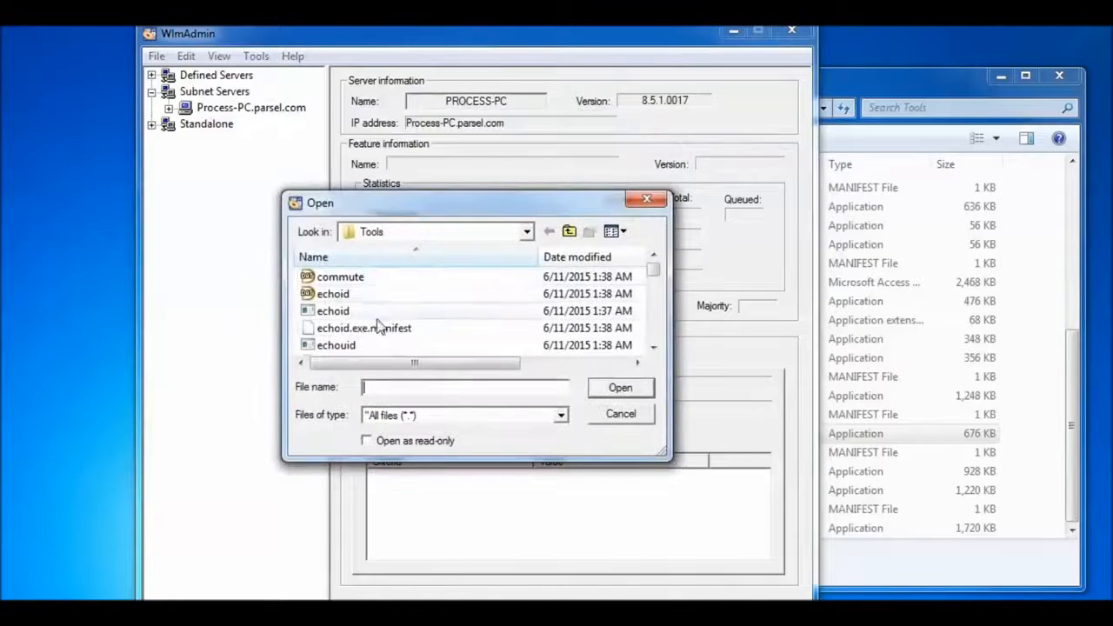
{"action": "left_click", "coordinate": [569, 231]}
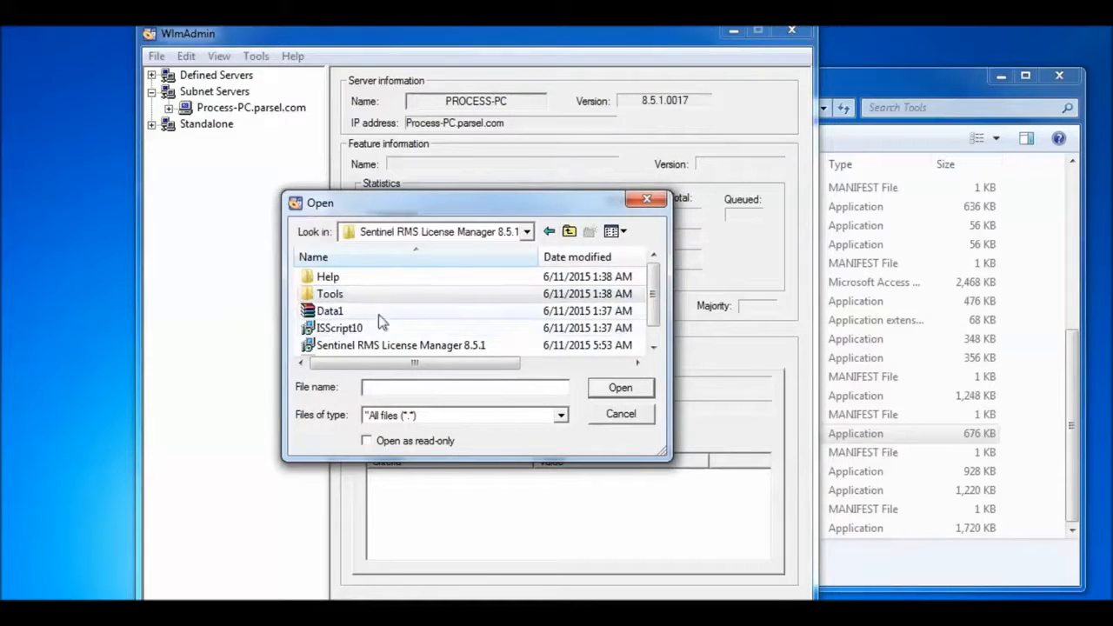
{"action": "left_click", "coordinate": [569, 231]}
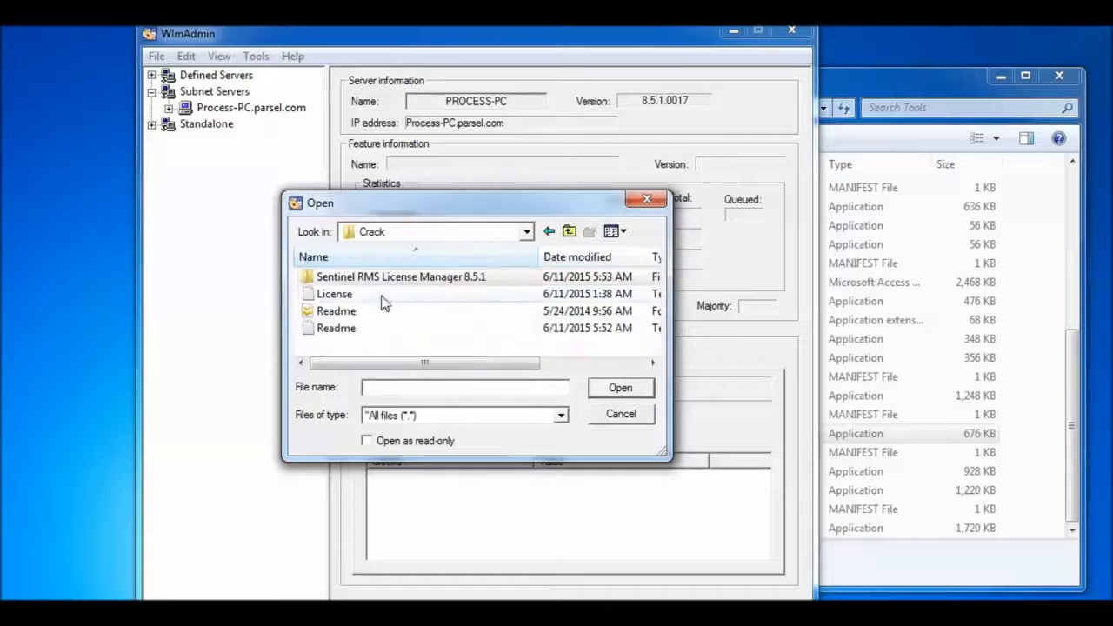
{"action": "left_click", "coordinate": [335, 295]}
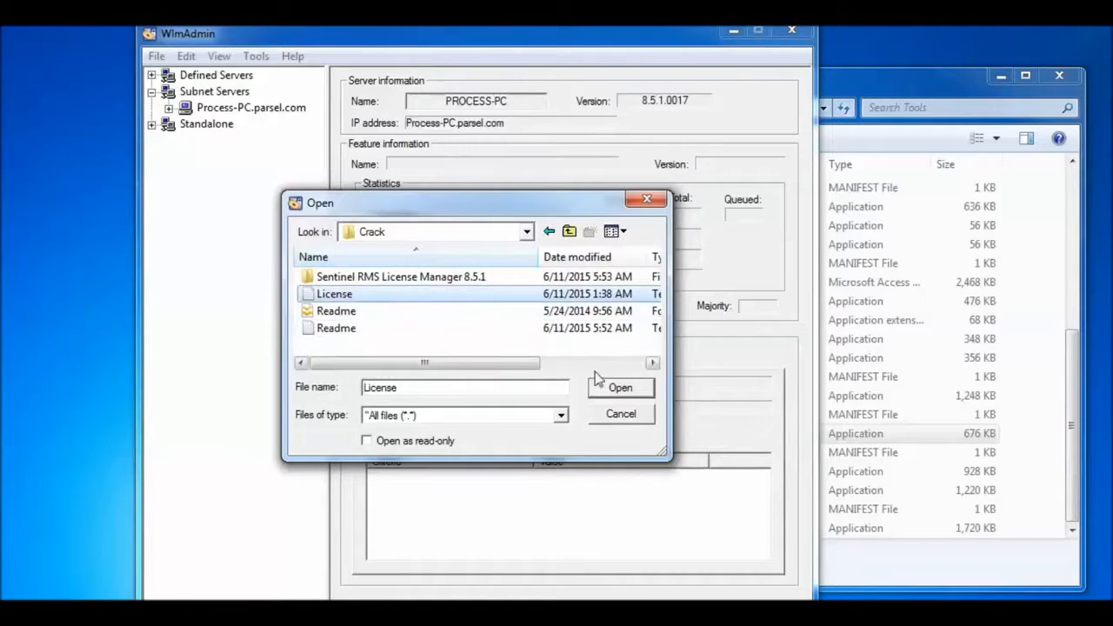
{"action": "left_click", "coordinate": [613, 390]}
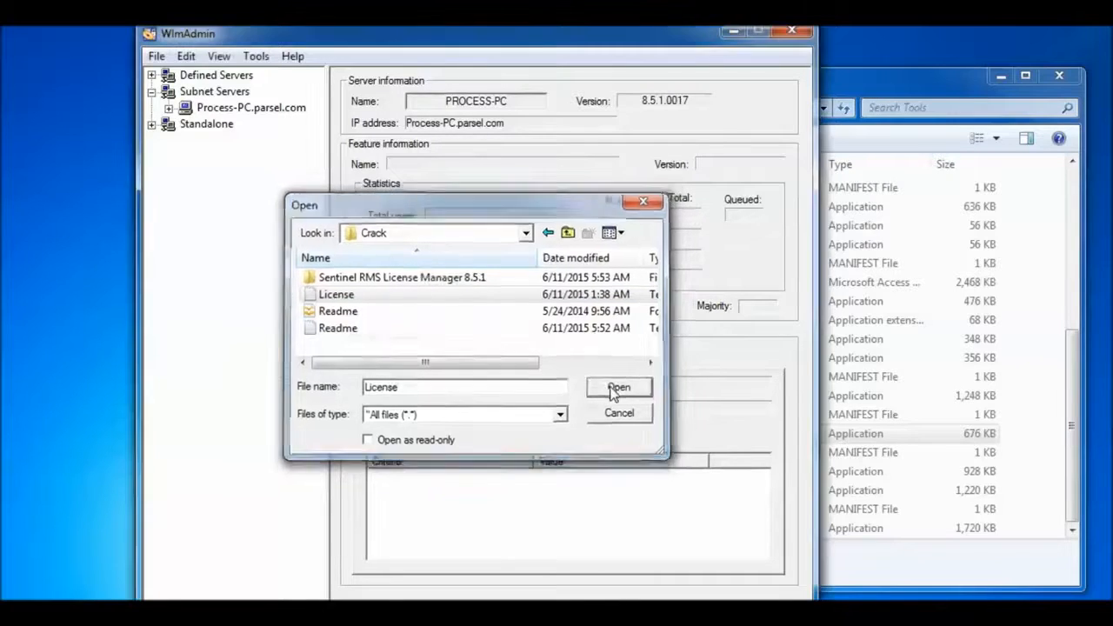
{"action": "left_click", "coordinate": [612, 390]}
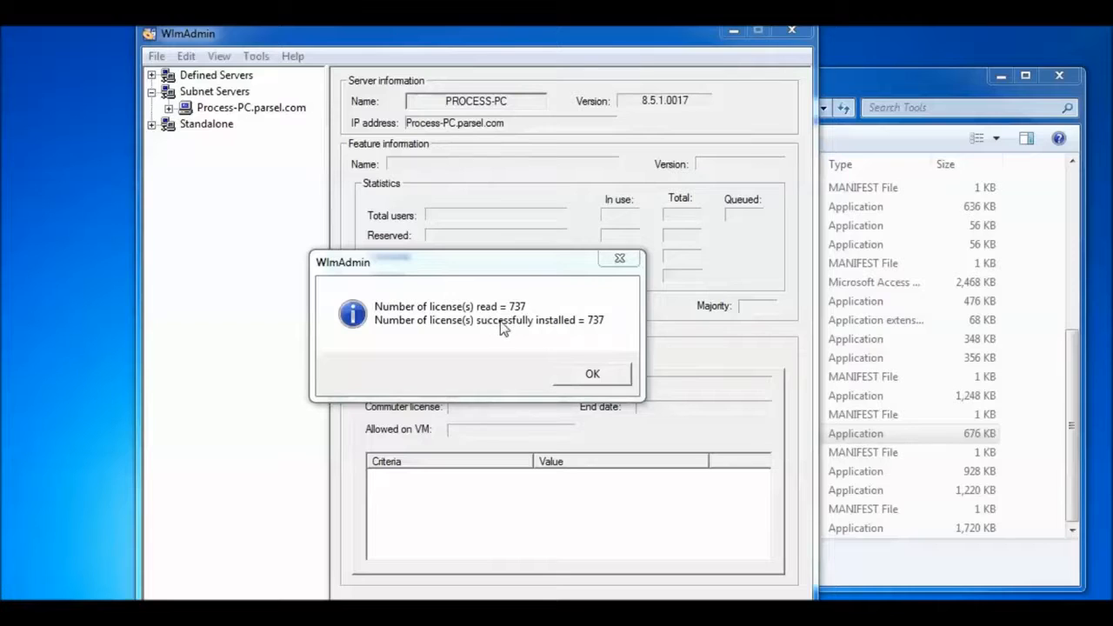
{"action": "left_click", "coordinate": [592, 375]}
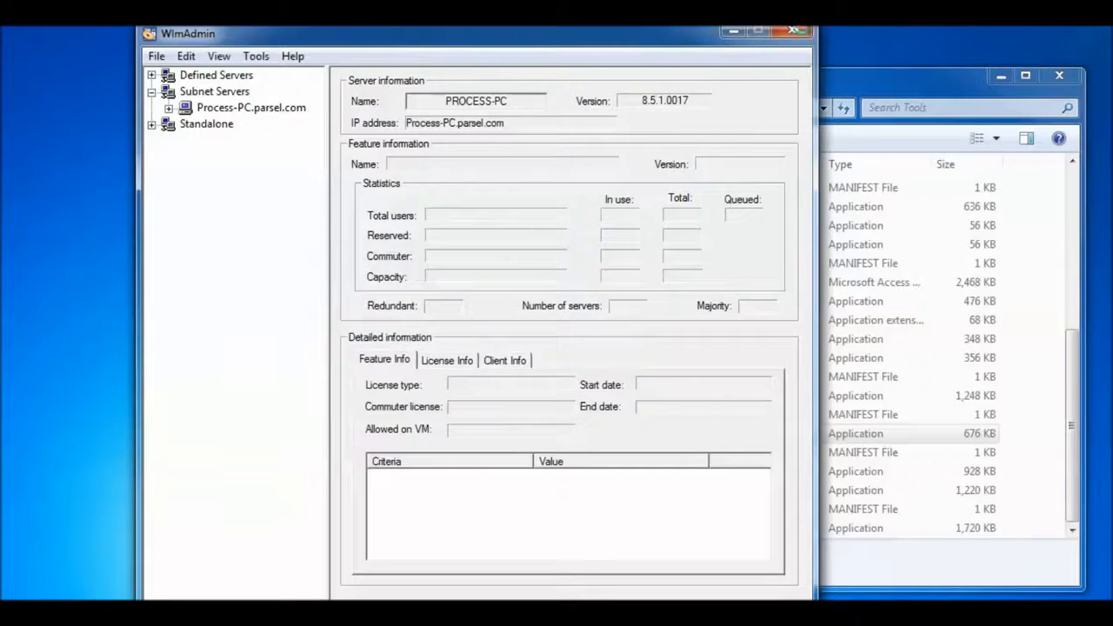
- Close WlmAdmin and run the Setup application from the root of the aspenONEV88Eng disc
{"action": "left_click", "coordinate": [794, 35]}
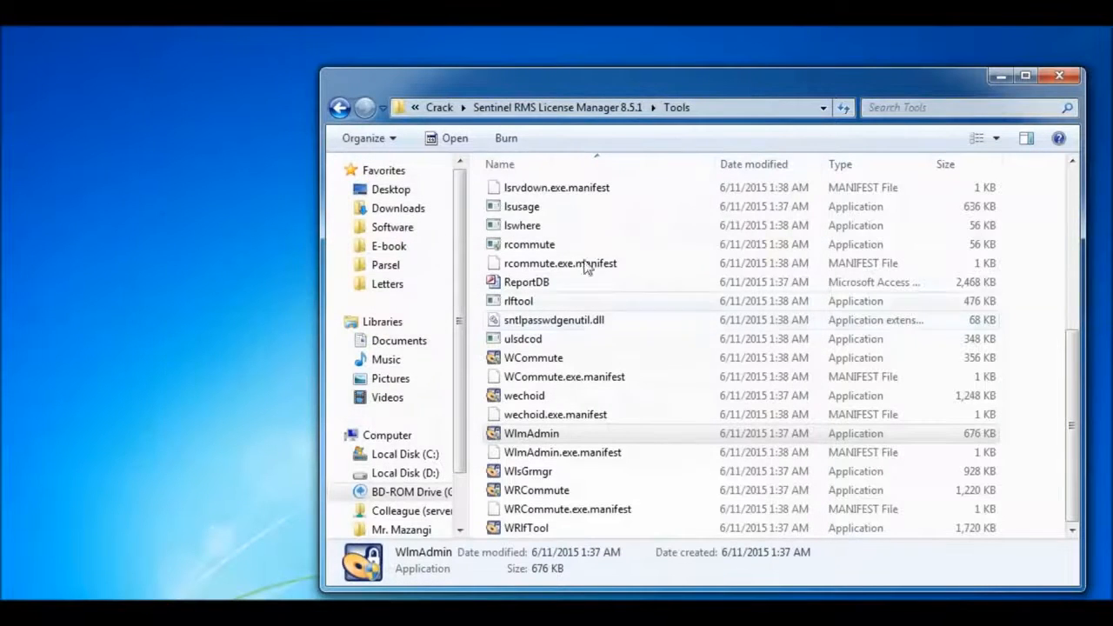
{"action": "left_click", "coordinate": [440, 108]}
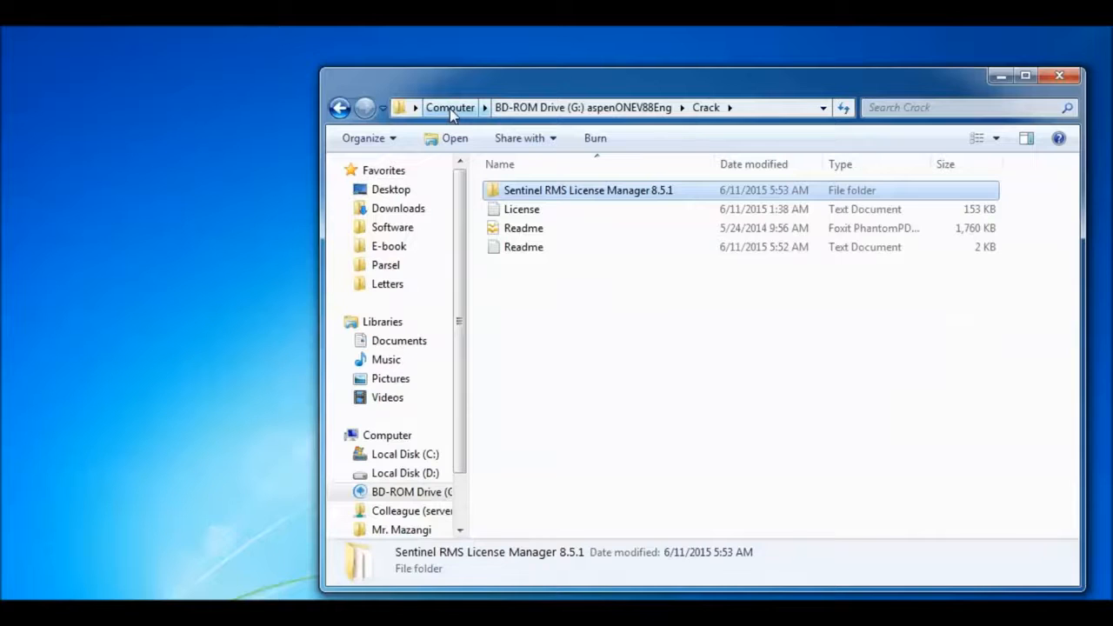
{"action": "left_click", "coordinate": [574, 108]}
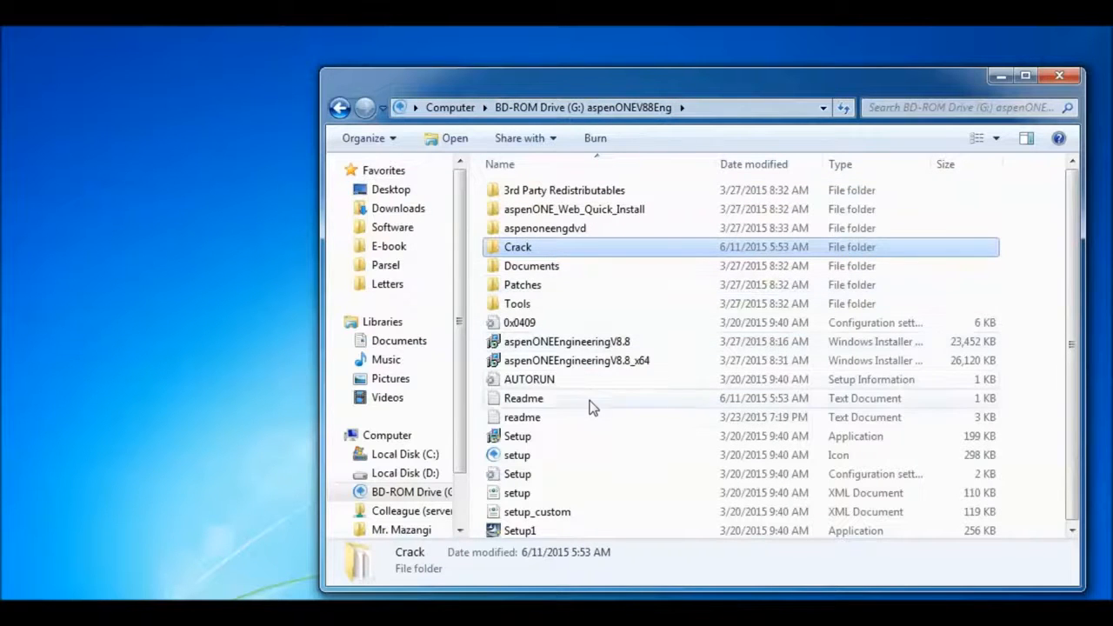
{"action": "scroll", "coordinate": [590, 409], "scroll_direction": "down", "scroll_amount": 1}
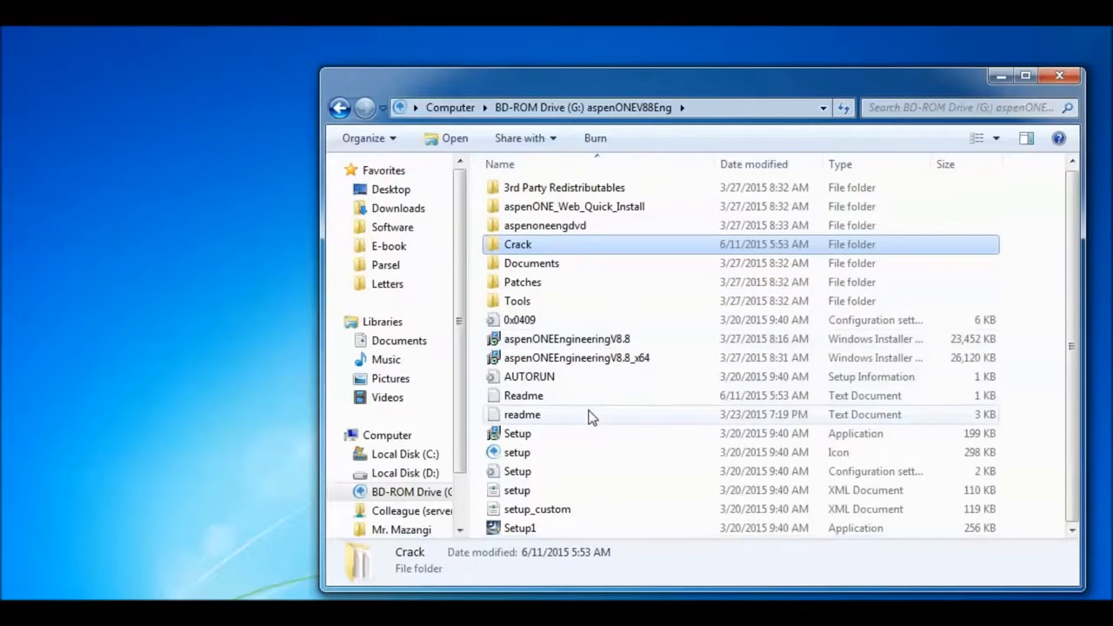
{"action": "left_click", "coordinate": [522, 435]}
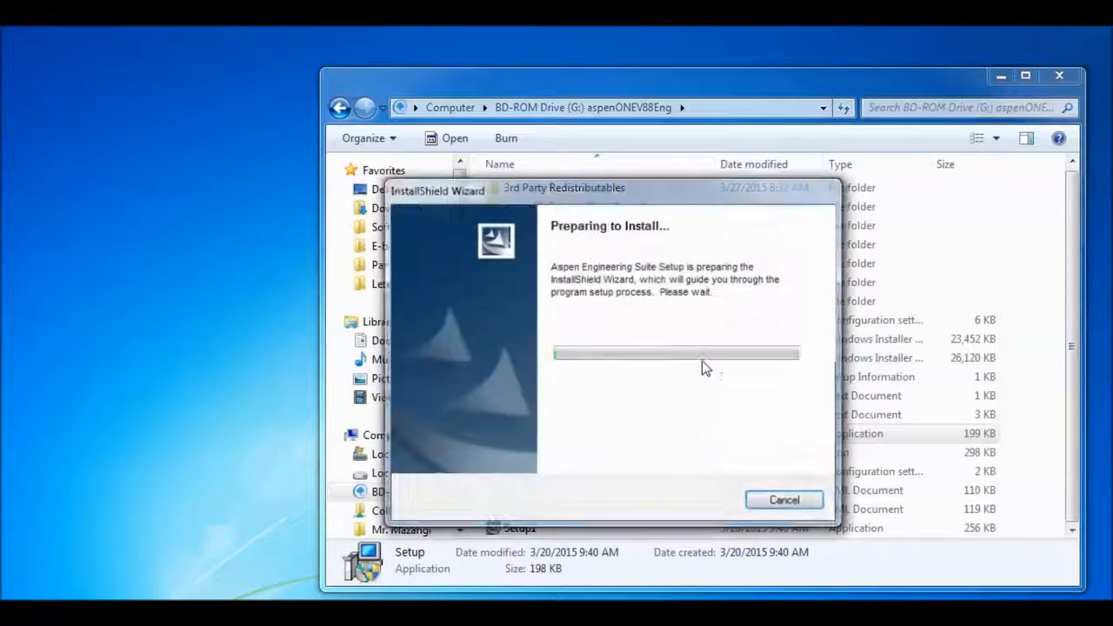
- Minimize the disc folder, choose to install aspenONE products and accept the software license terms
{"action": "left_click_drag", "start_coordinate": [579, 189], "coordinate": [433, 94]}
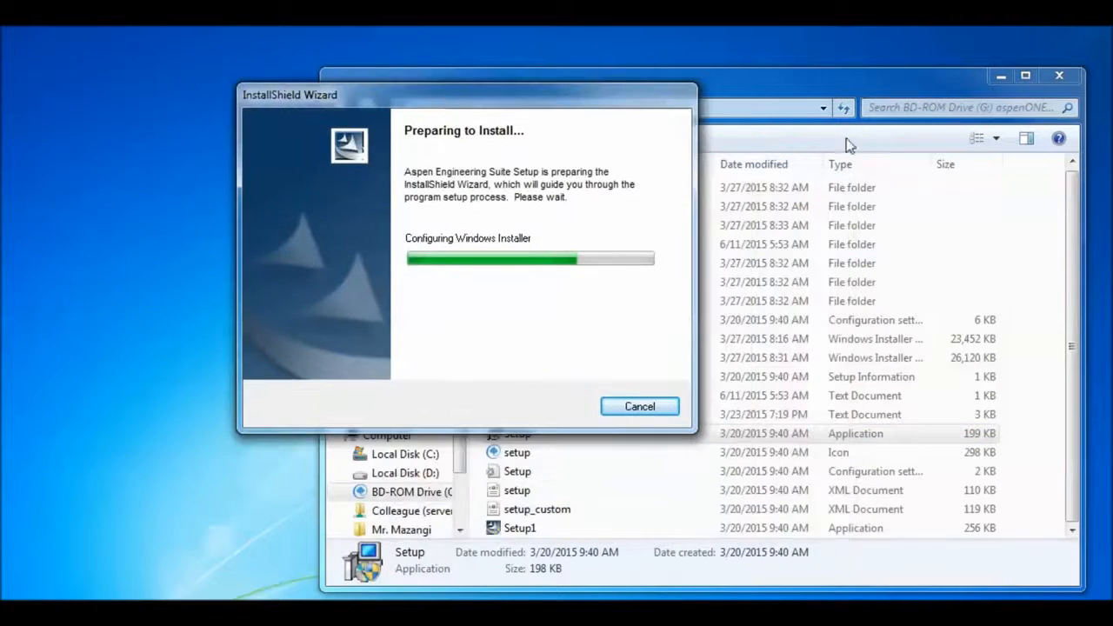
{"action": "left_click", "coordinate": [998, 79]}
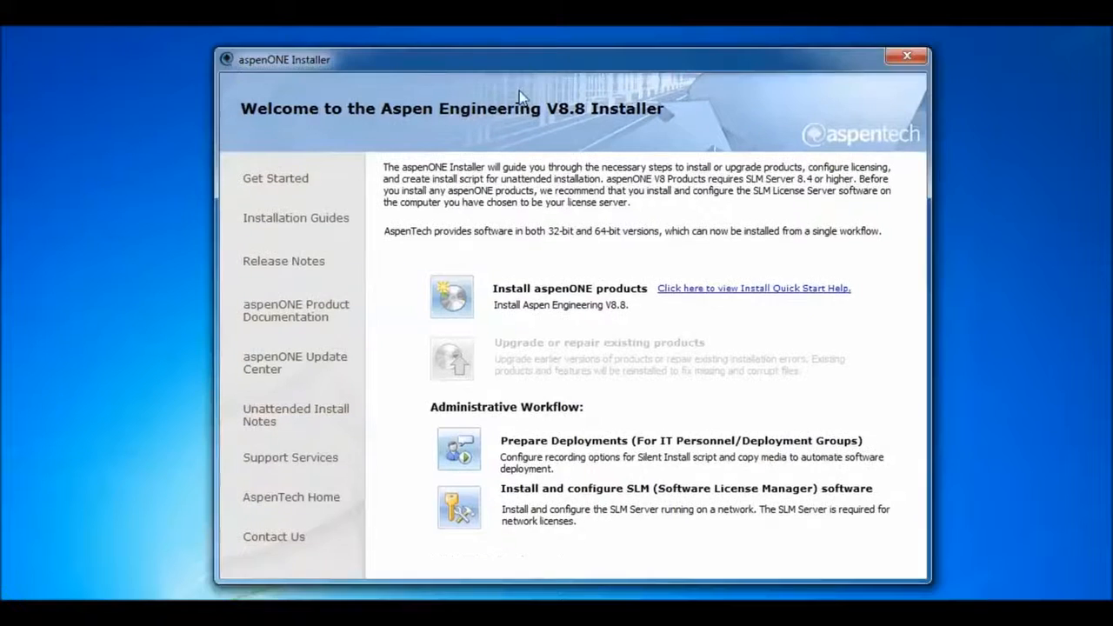
{"action": "left_click", "coordinate": [543, 296]}
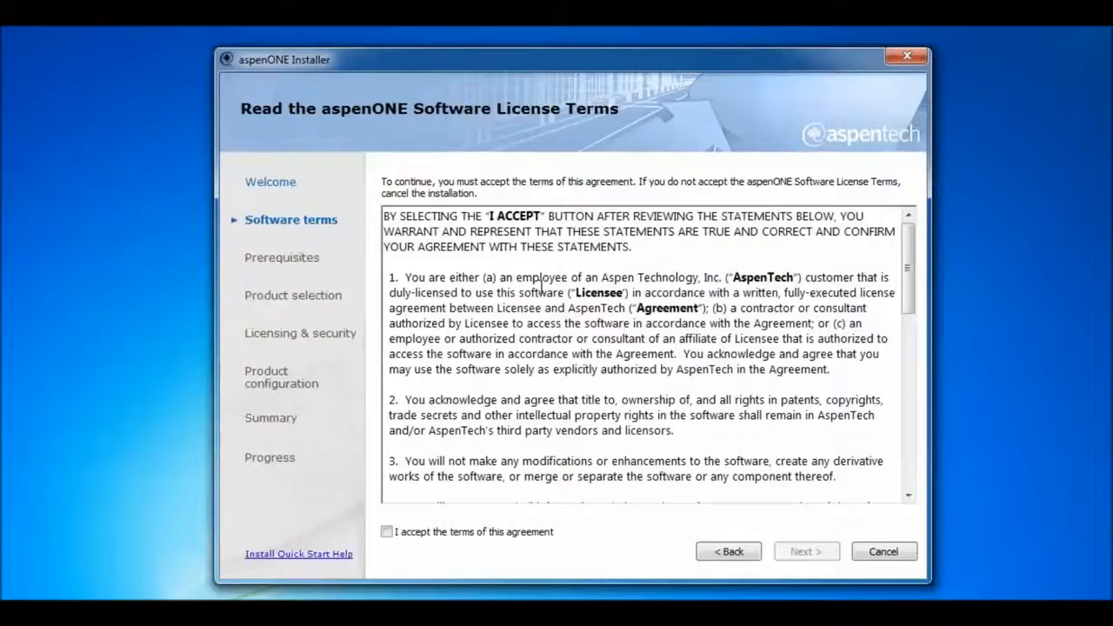
{"action": "left_click", "coordinate": [797, 552]}
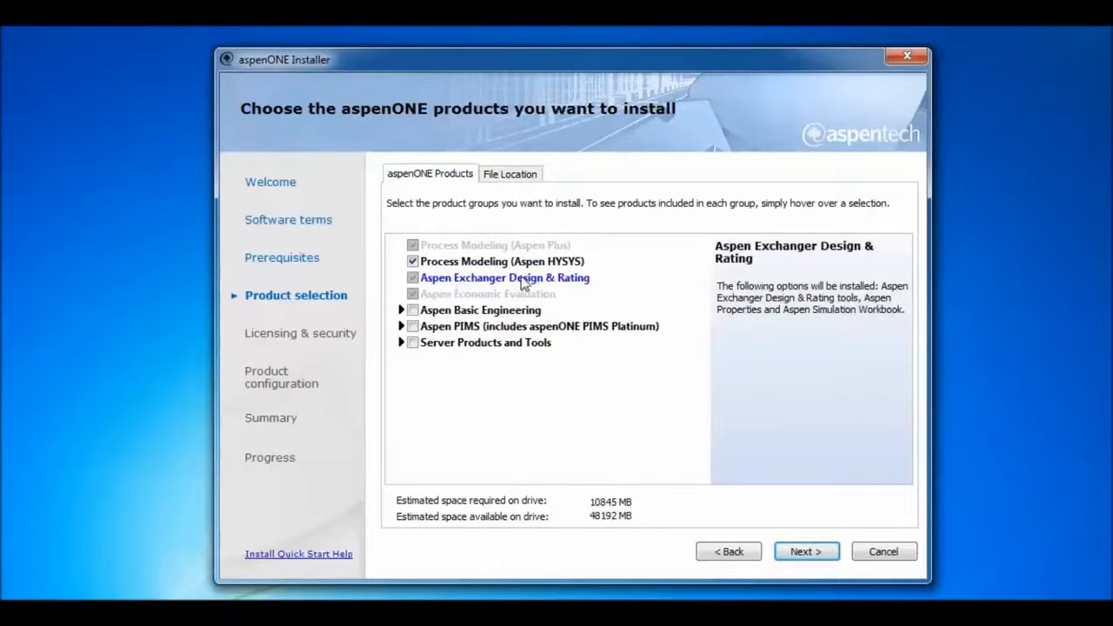
- Clear all selected product groups, and reselect Process Modeling (Aspen Plus) and Process Modeling (Aspen HYSYS)
{"action": "left_click", "coordinate": [413, 262]}
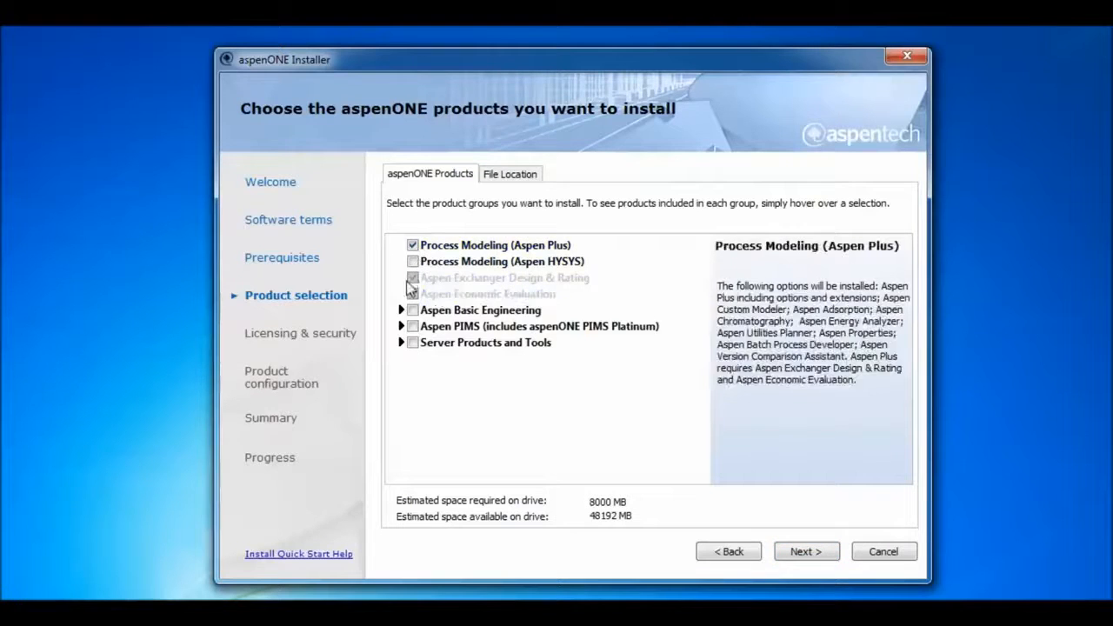
{"action": "left_click", "coordinate": [413, 245]}
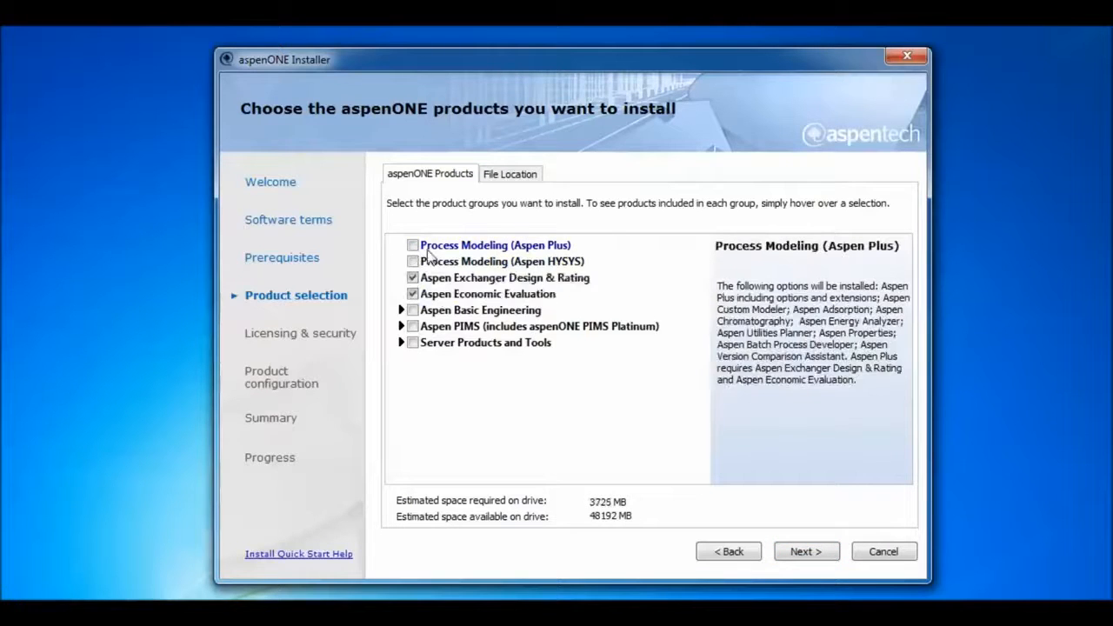
{"action": "left_click", "coordinate": [414, 294]}
{"action": "left_click", "coordinate": [413, 278]}
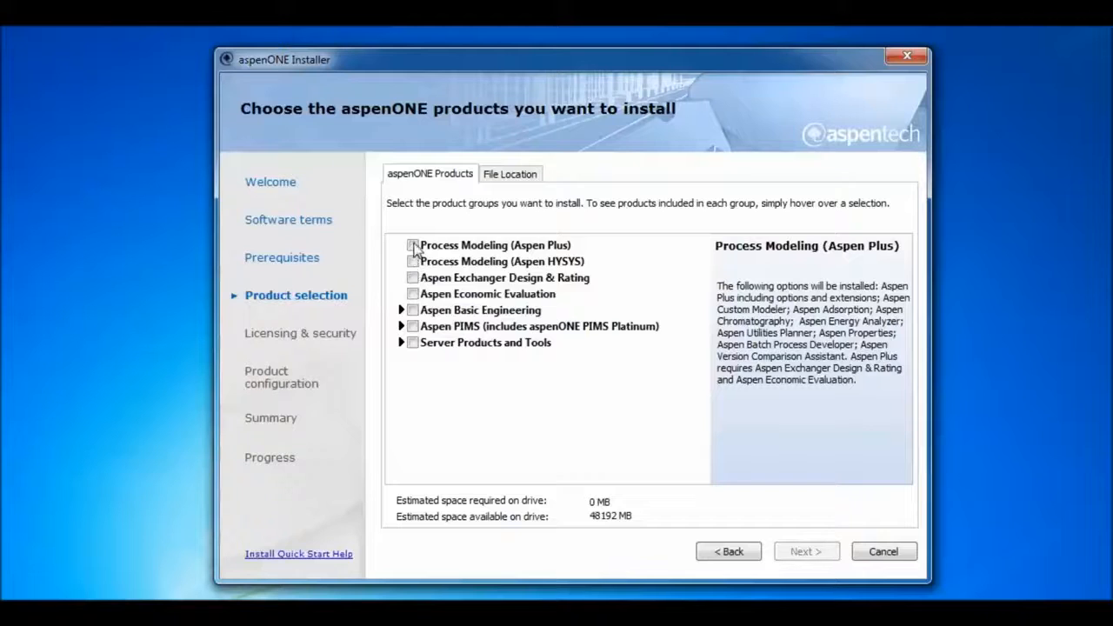
{"action": "left_click", "coordinate": [413, 247]}
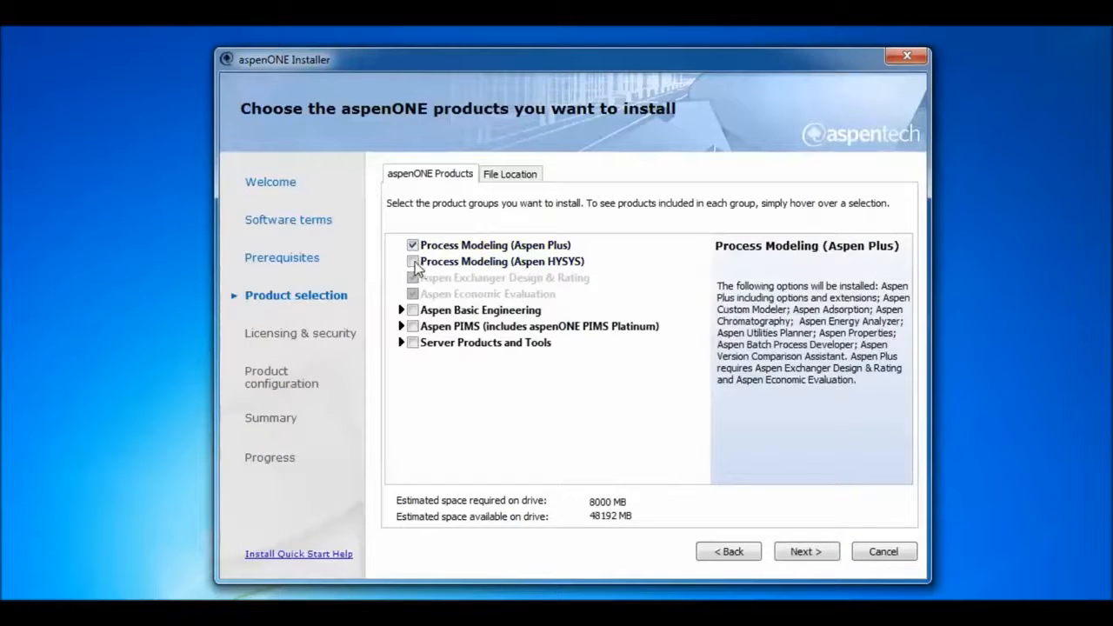
{"action": "left_click", "coordinate": [414, 263]}
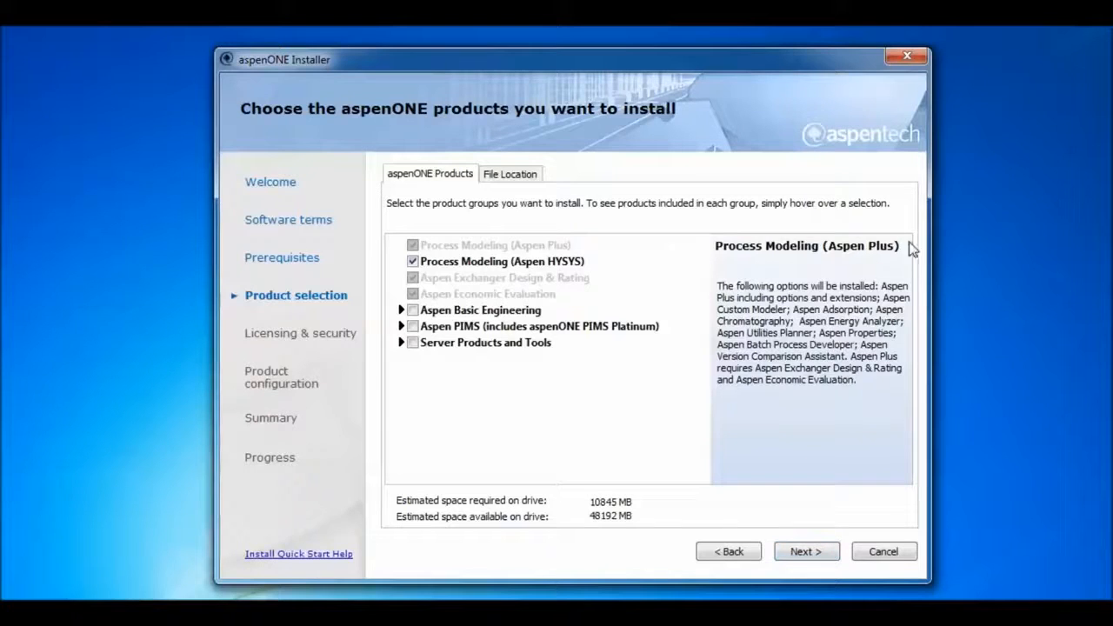
- Check the installation file location and continue to the licensing settings with the selected products
{"action": "left_click", "coordinate": [511, 176]}
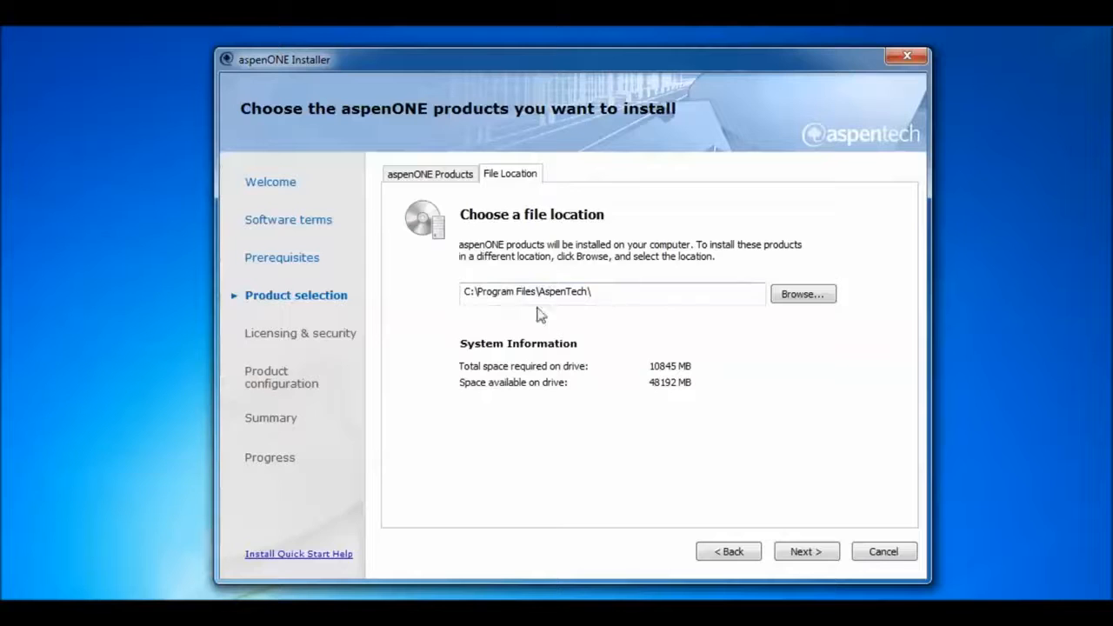
{"action": "left_click", "coordinate": [428, 176]}
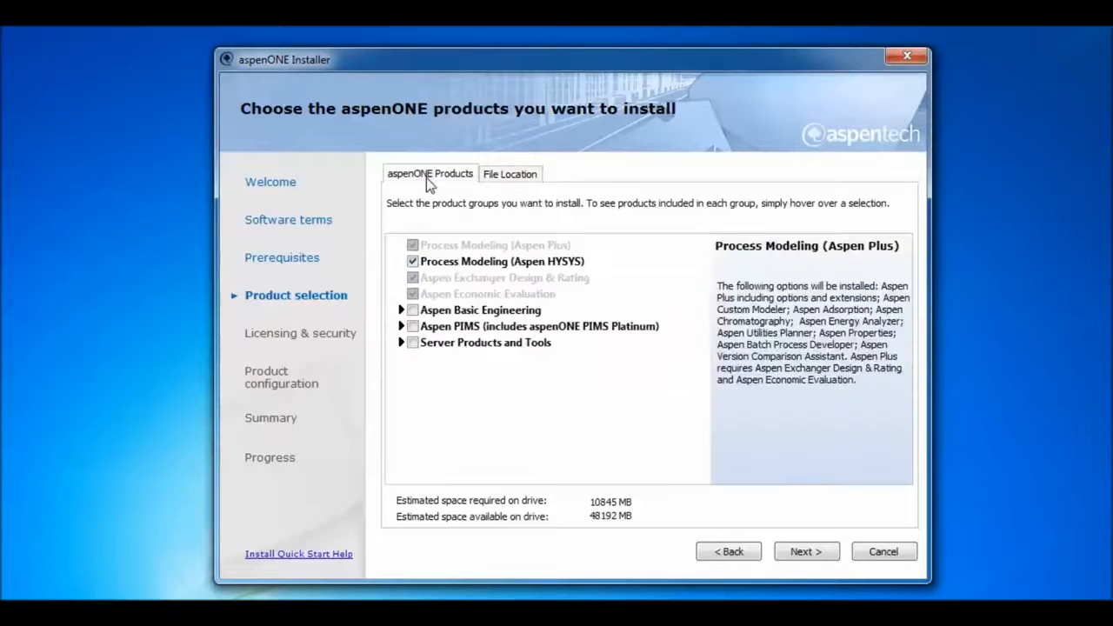
{"action": "left_click", "coordinate": [800, 557]}
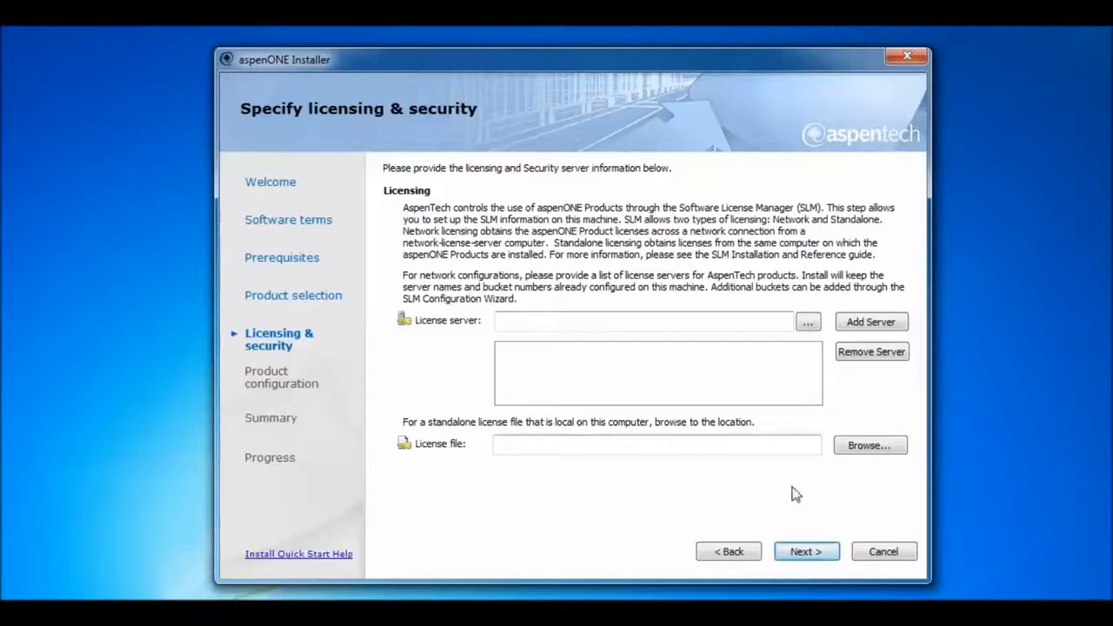
- Leave the license server, license file and aspenONE Drive URL blank, install the listed products and finish the installer
{"action": "left_click", "coordinate": [806, 551]}
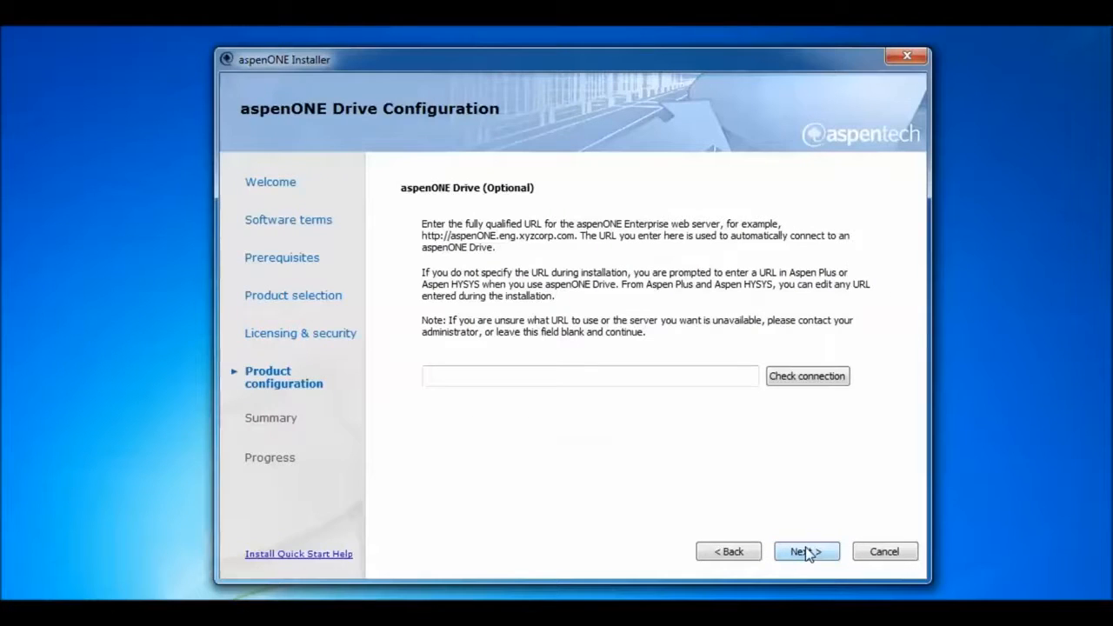
{"action": "left_click", "coordinate": [807, 554]}
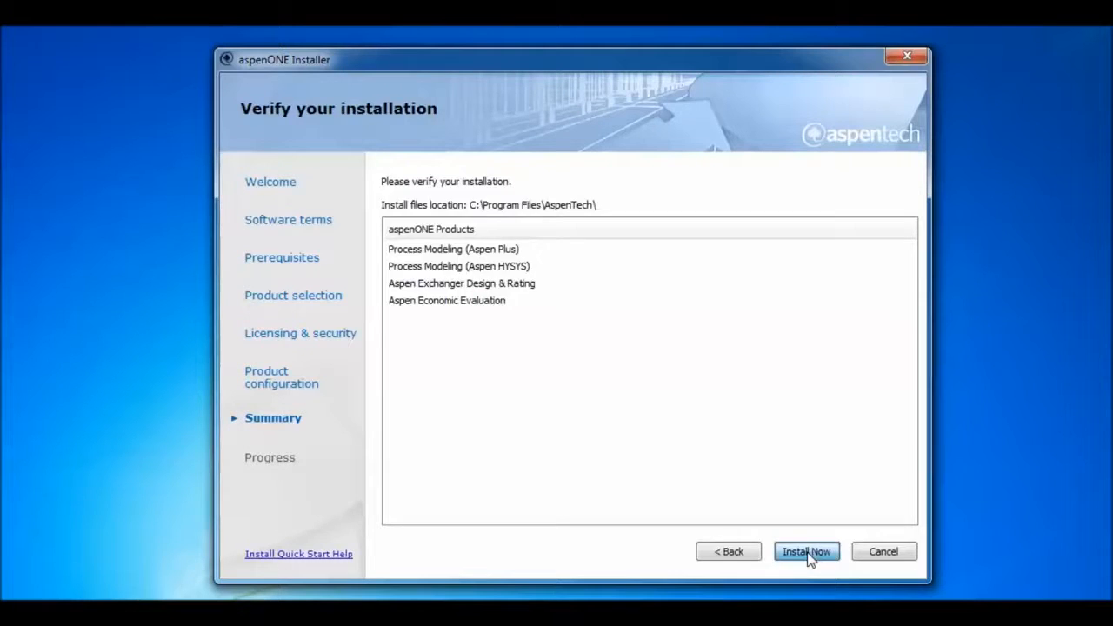
{"action": "left_click", "coordinate": [808, 552]}
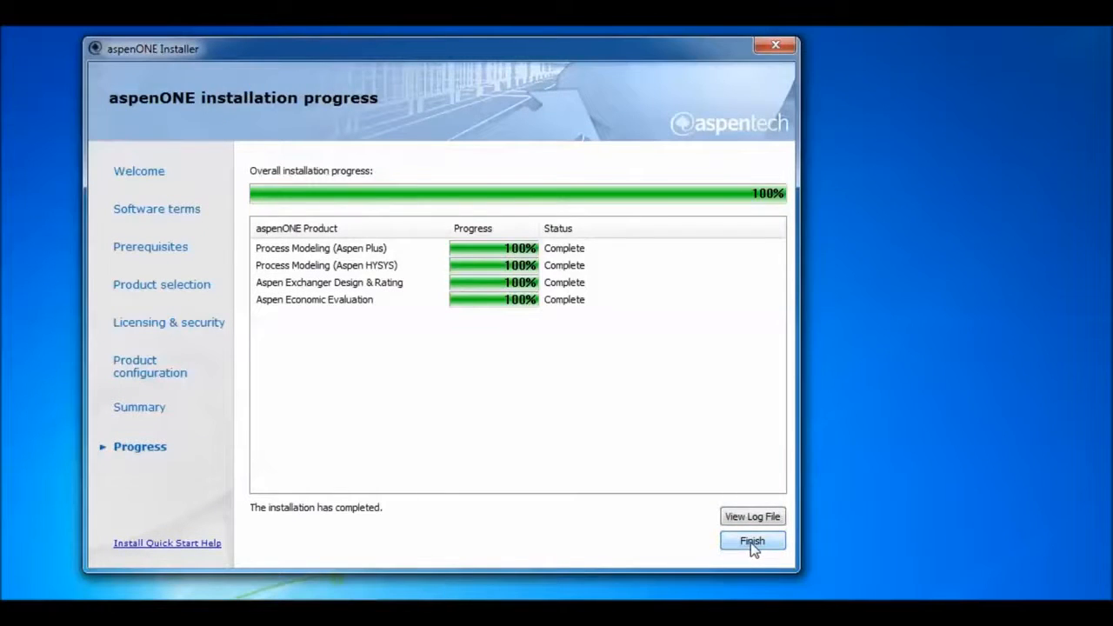
{"action": "left_click", "coordinate": [752, 542]}
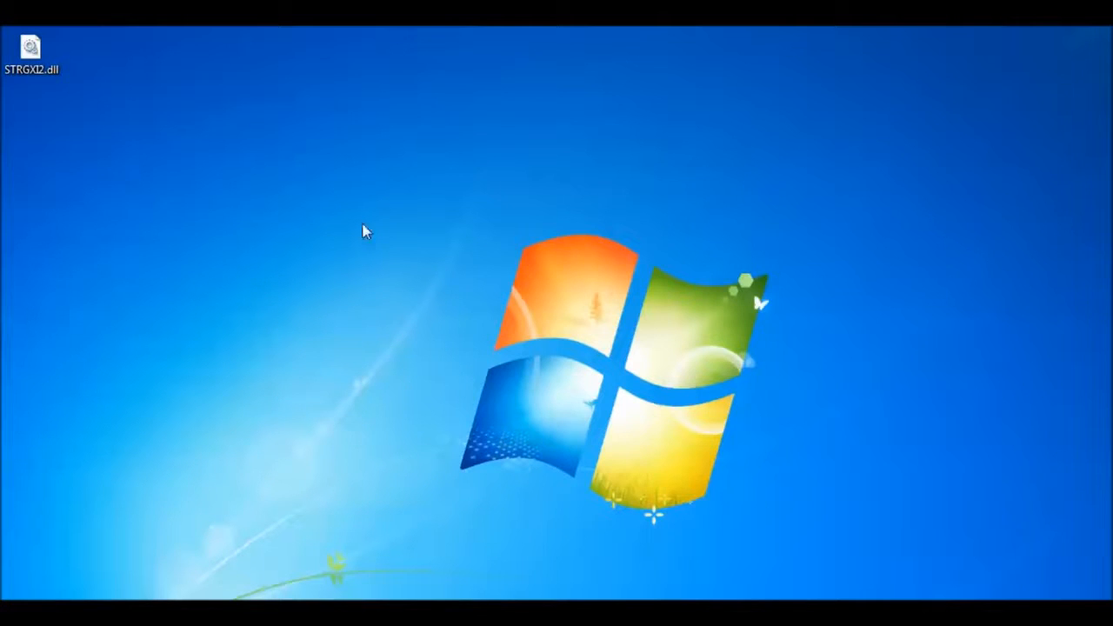
- Copy the STRGXI2.dll file from the desktop
{"action": "left_click", "coordinate": [39, 54]}
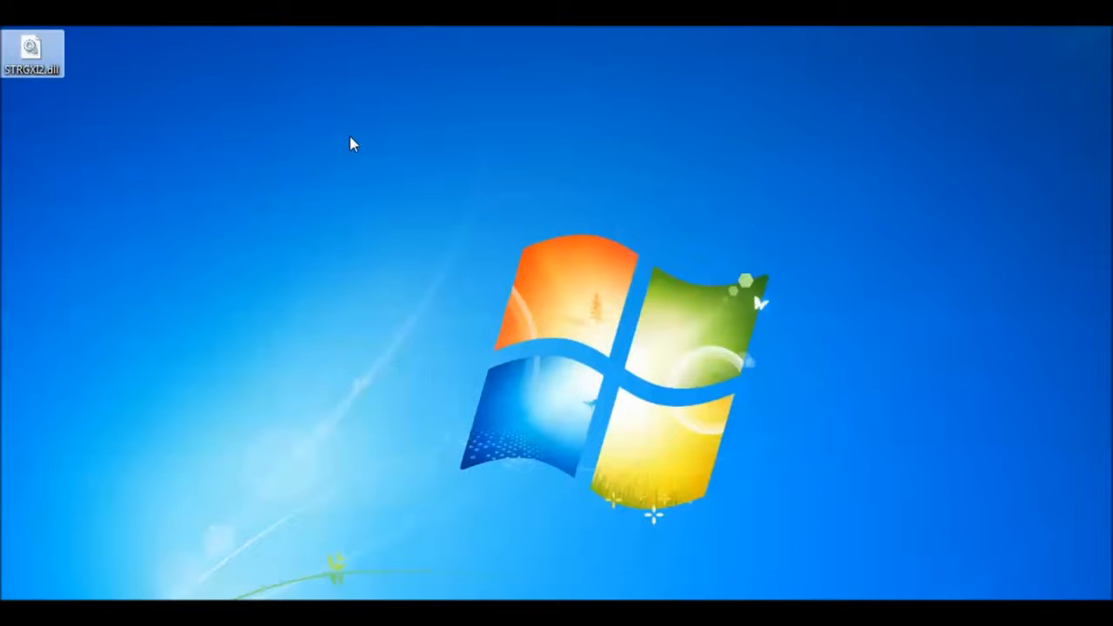
{"action": "right_click", "coordinate": [53, 51]}
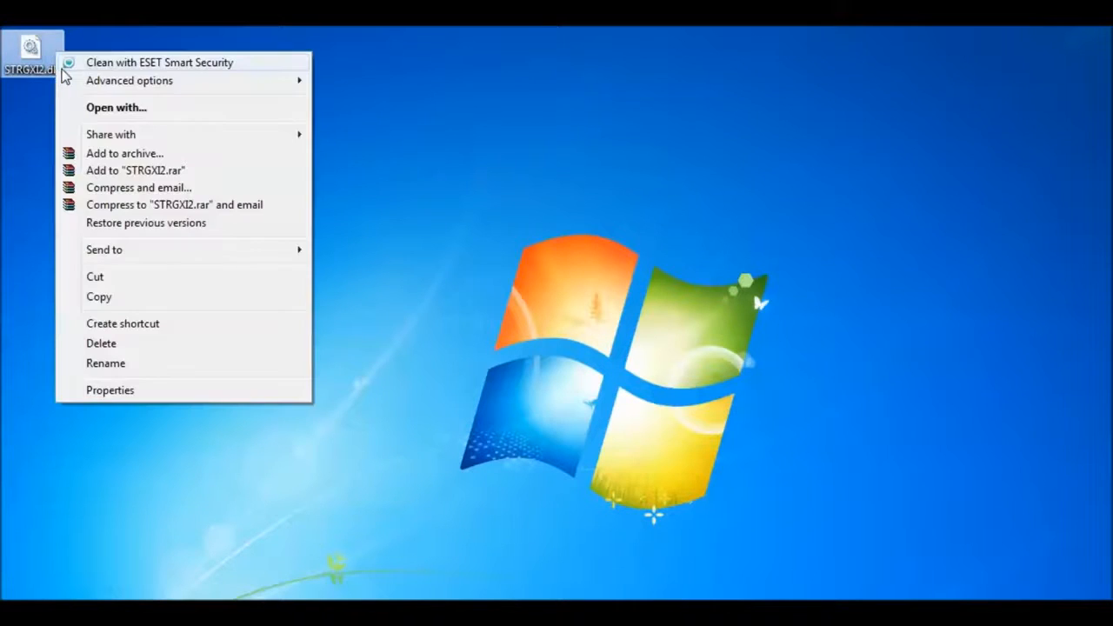
{"action": "left_click", "coordinate": [129, 299]}
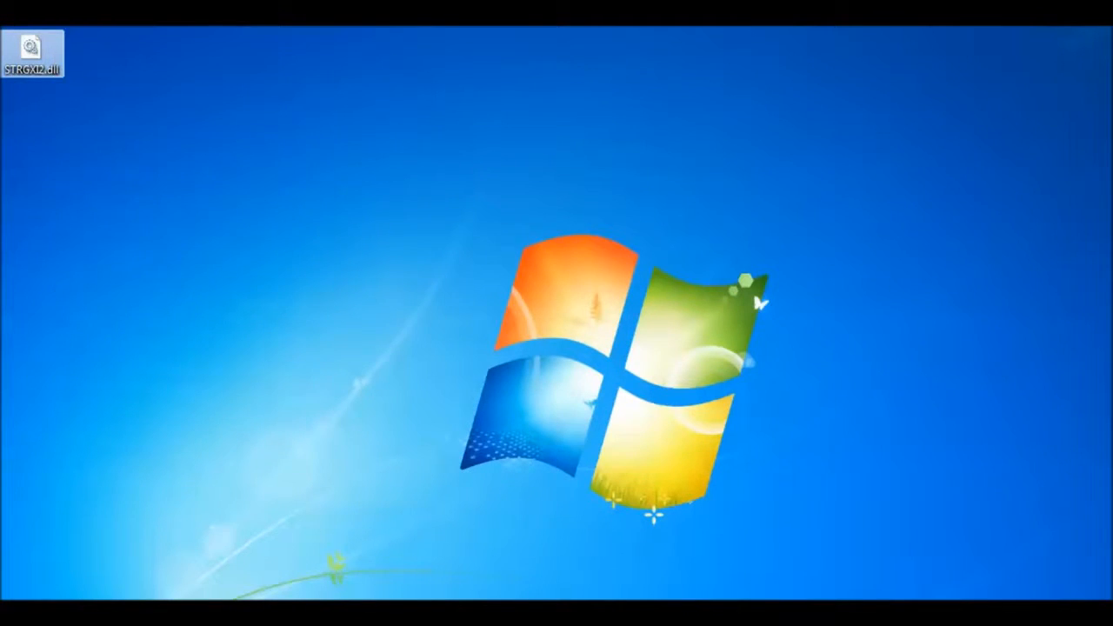
- Paste STRGXI2.dll into C:\Program Files\Common Files\AspenTech Shared, replacing the existing file and granting administrator permission
{"action": "key", "text": "super+e"}
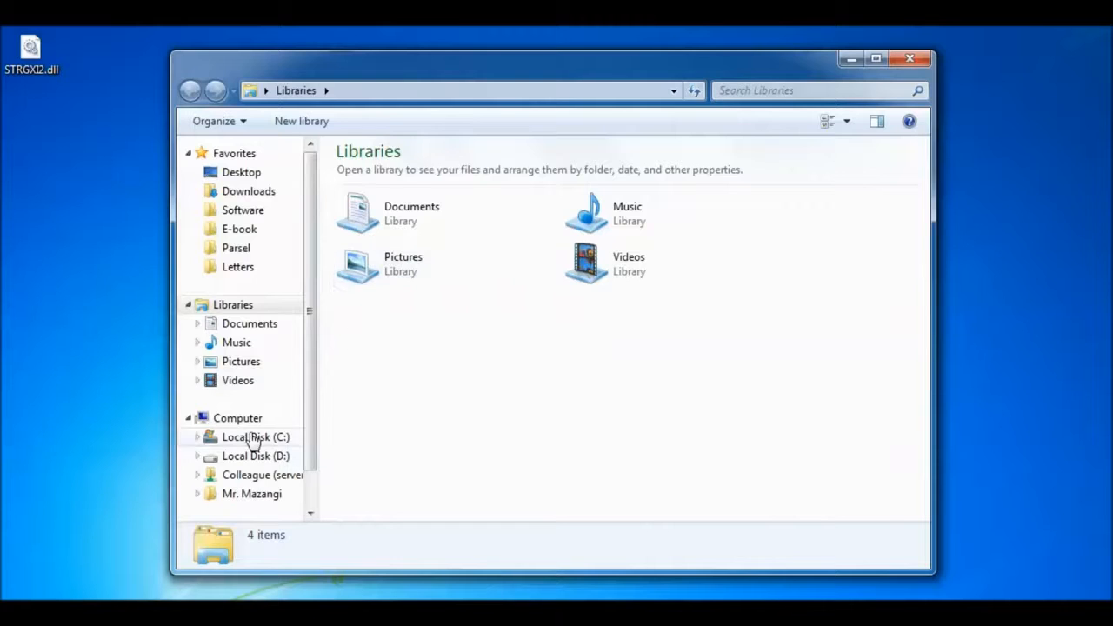
{"action": "left_click", "coordinate": [252, 442]}
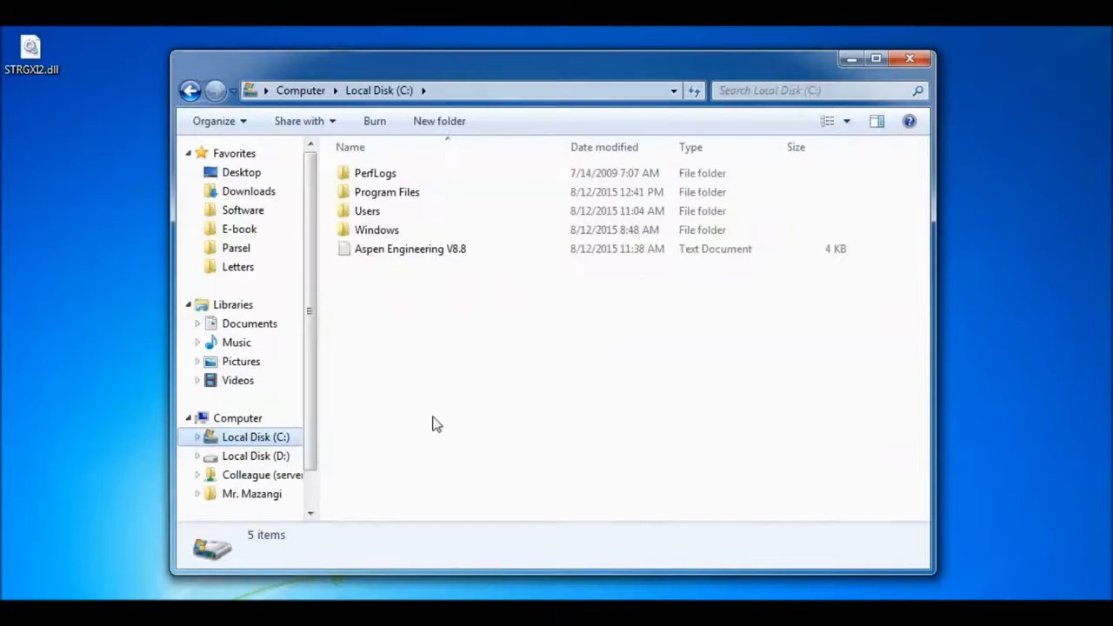
{"action": "left_click", "coordinate": [380, 195]}
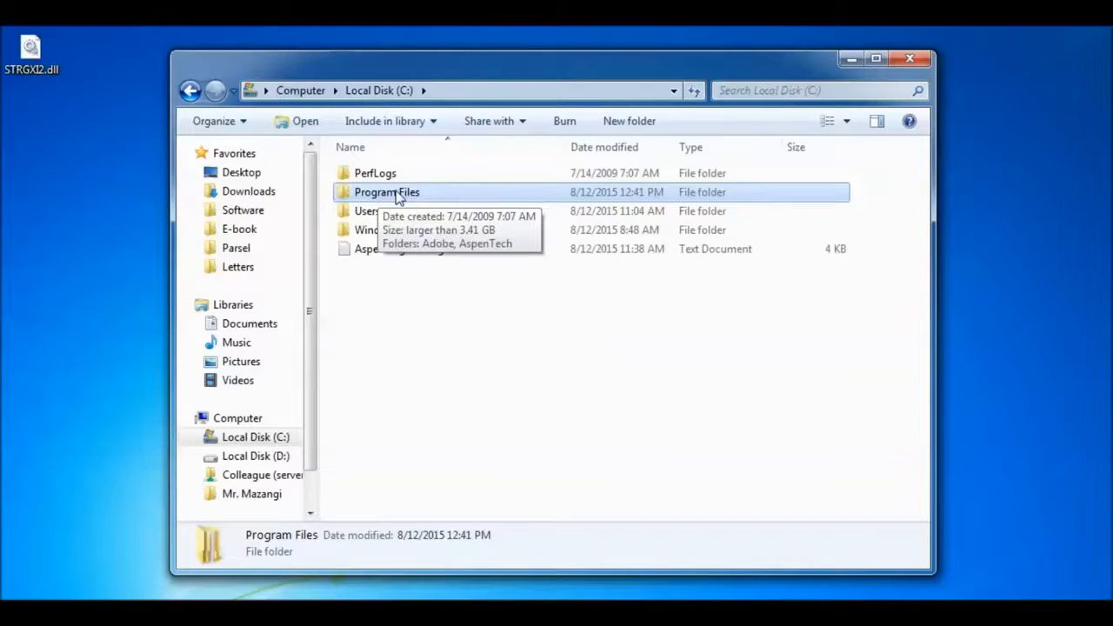
{"action": "double_click", "coordinate": [396, 193]}
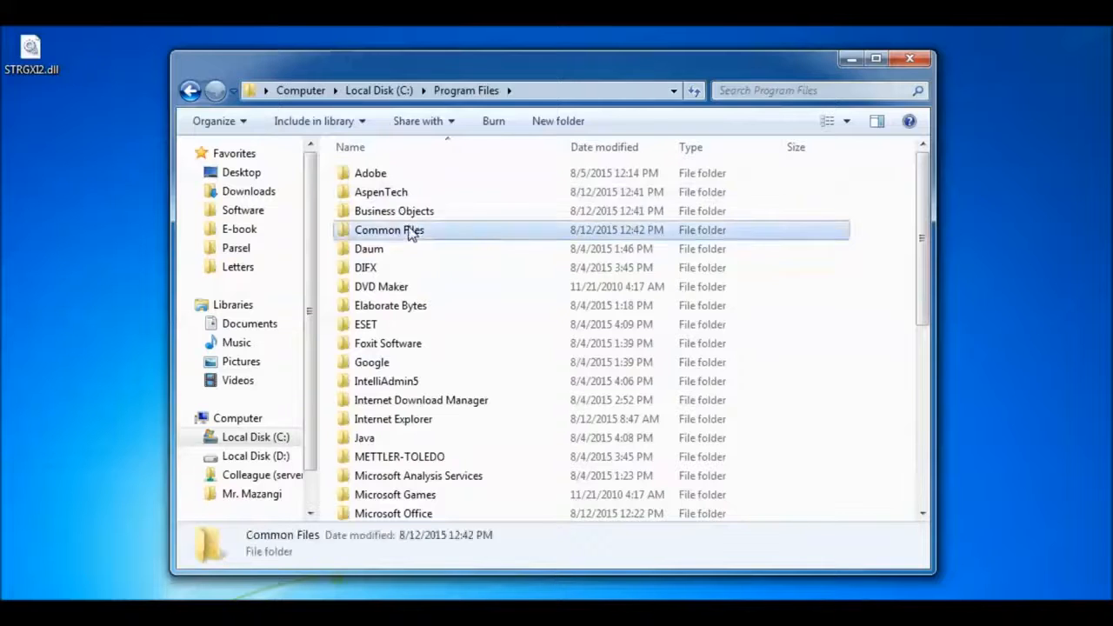
{"action": "double_click", "coordinate": [410, 229]}
{"action": "double_click", "coordinate": [406, 193]}
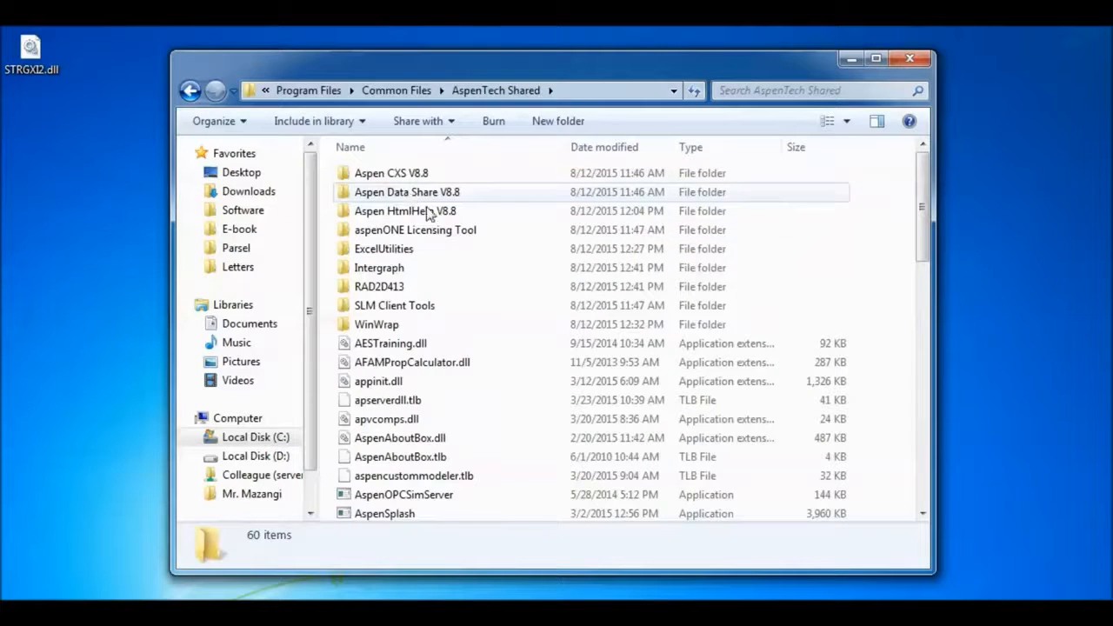
{"action": "key", "text": "ctrl+v"}
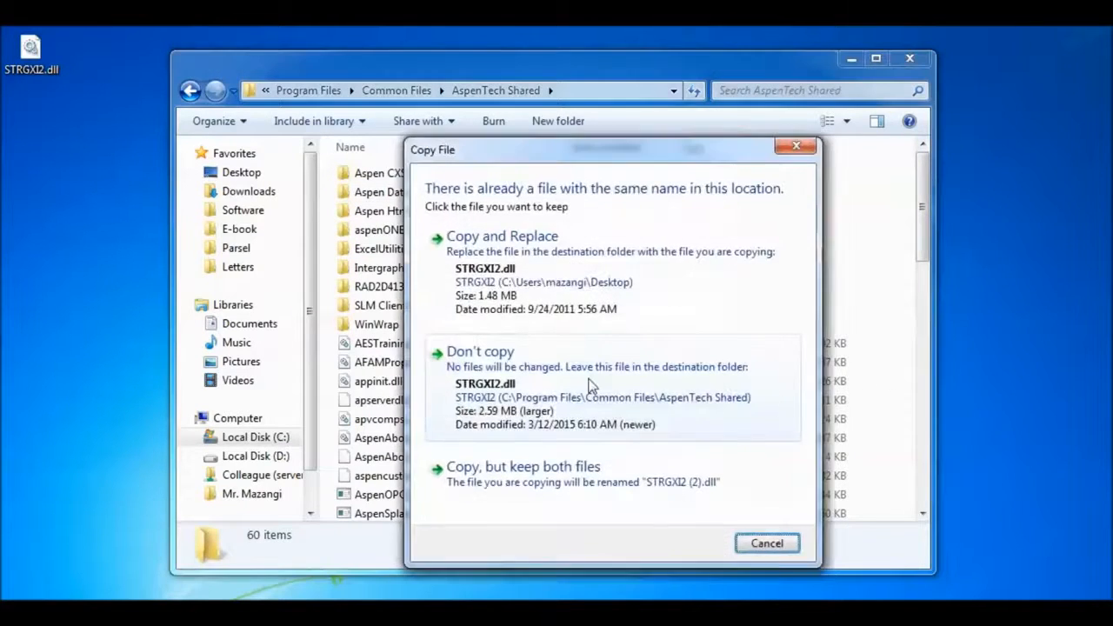
{"action": "left_click", "coordinate": [513, 298]}
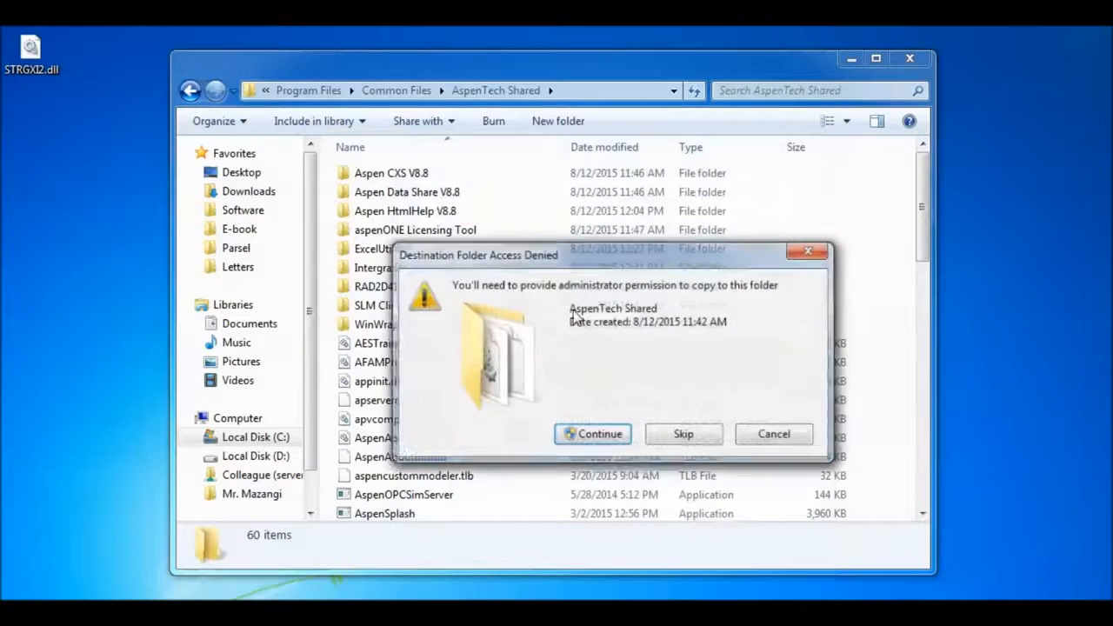
{"action": "left_click", "coordinate": [596, 435]}
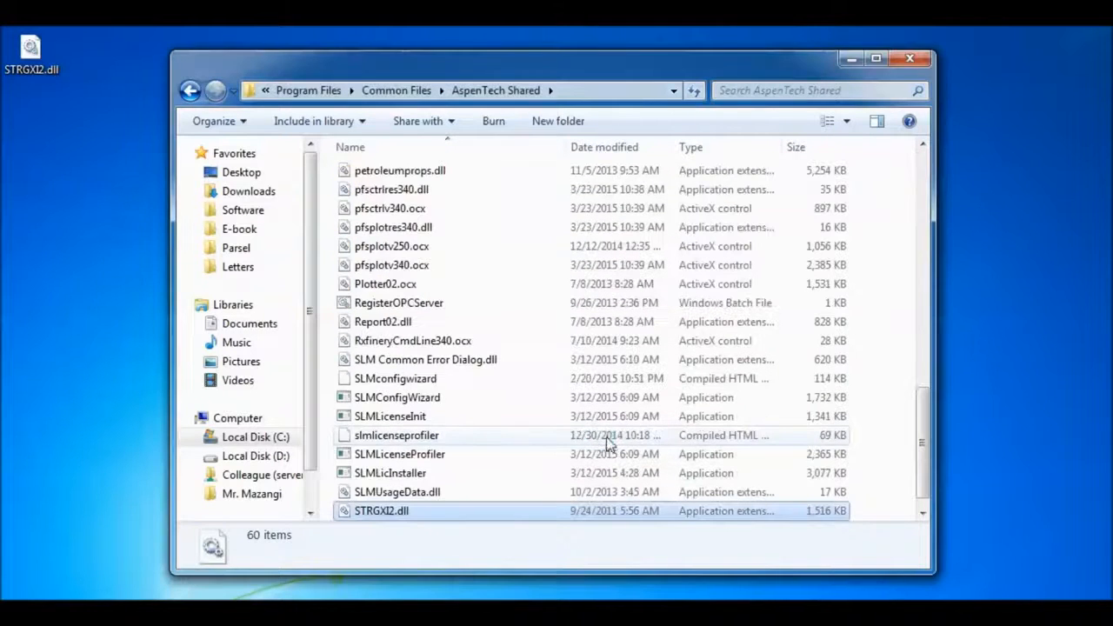
- Paste STRGXI2.dll into the Hyprotech\Shared folder under Common Files as well, granting administrator permission
{"action": "left_click", "coordinate": [400, 90]}
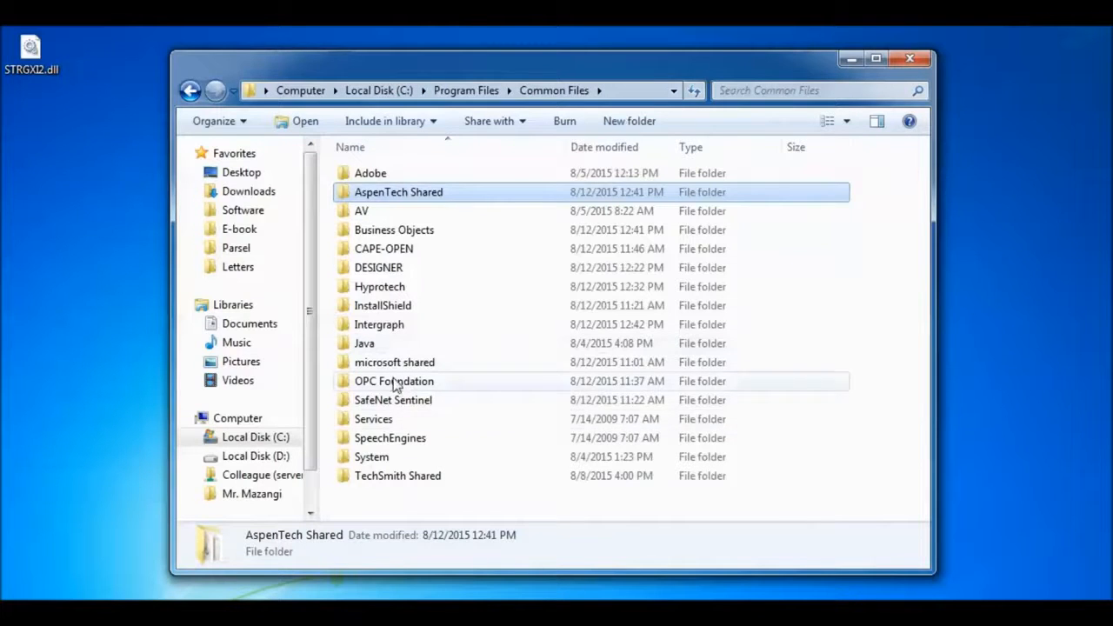
{"action": "left_click", "coordinate": [387, 291]}
{"action": "double_click", "coordinate": [388, 293]}
{"action": "double_click", "coordinate": [385, 288]}
{"action": "key", "text": "ctrl+v"}
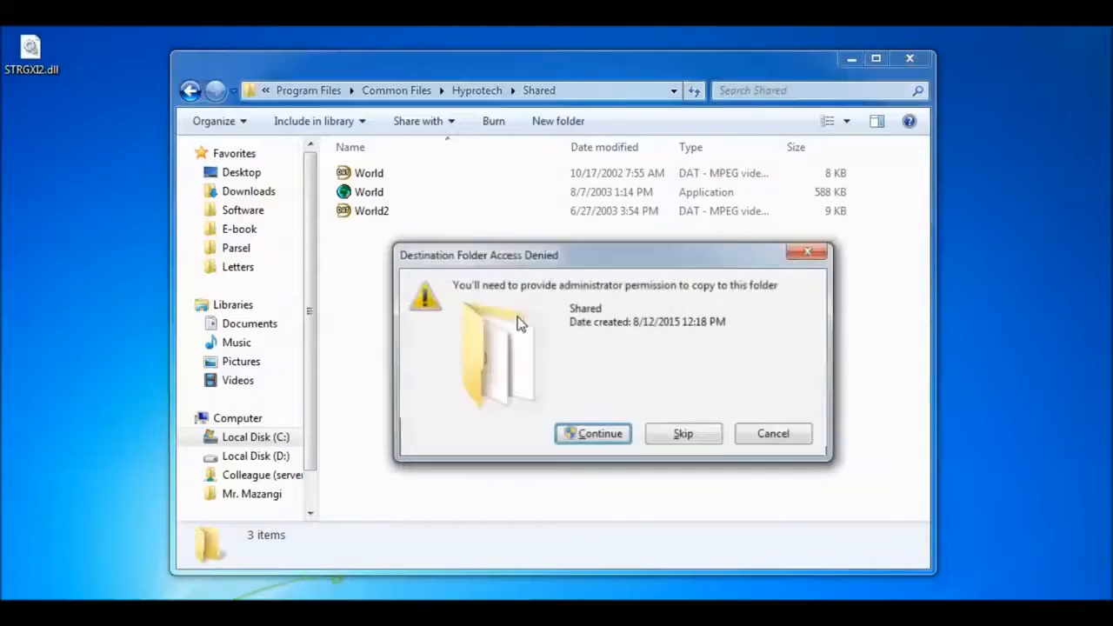
{"action": "left_click", "coordinate": [597, 432]}
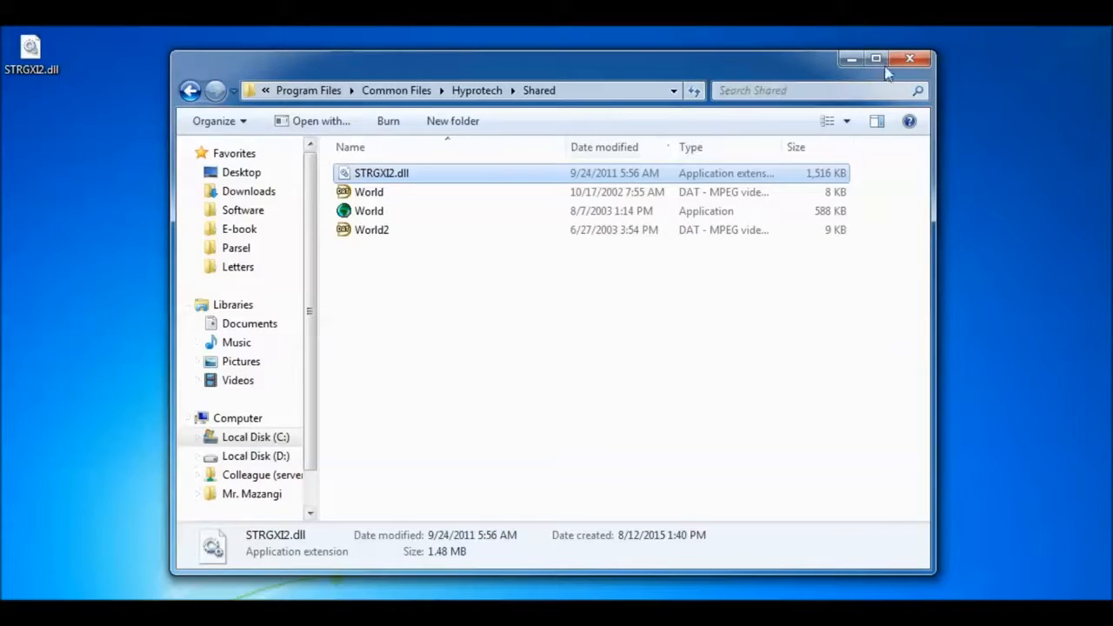
{"action": "key", "text": "super"}
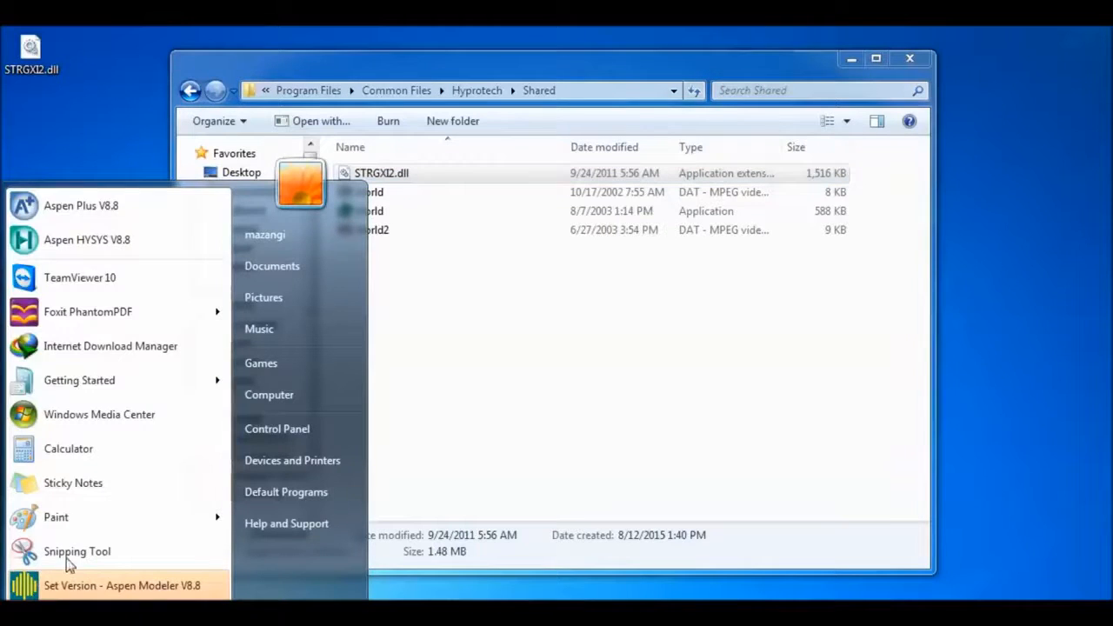
{"action": "mouse_move", "coordinate": [106, 241]}
{"action": "left_mouse_down"}
{"action": "mouse_move", "coordinate": [150, 244]}
{"action": "mouse_move", "coordinate": [104, 245]}
{"action": "left_mouse_up"}
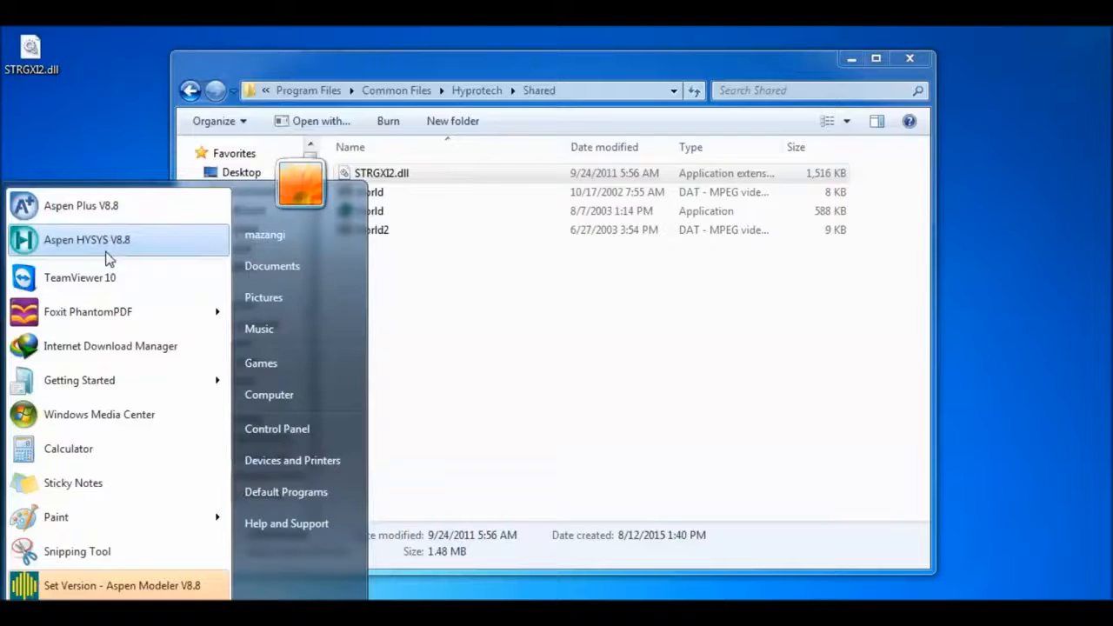
{"action": "key", "text": "Escape"}
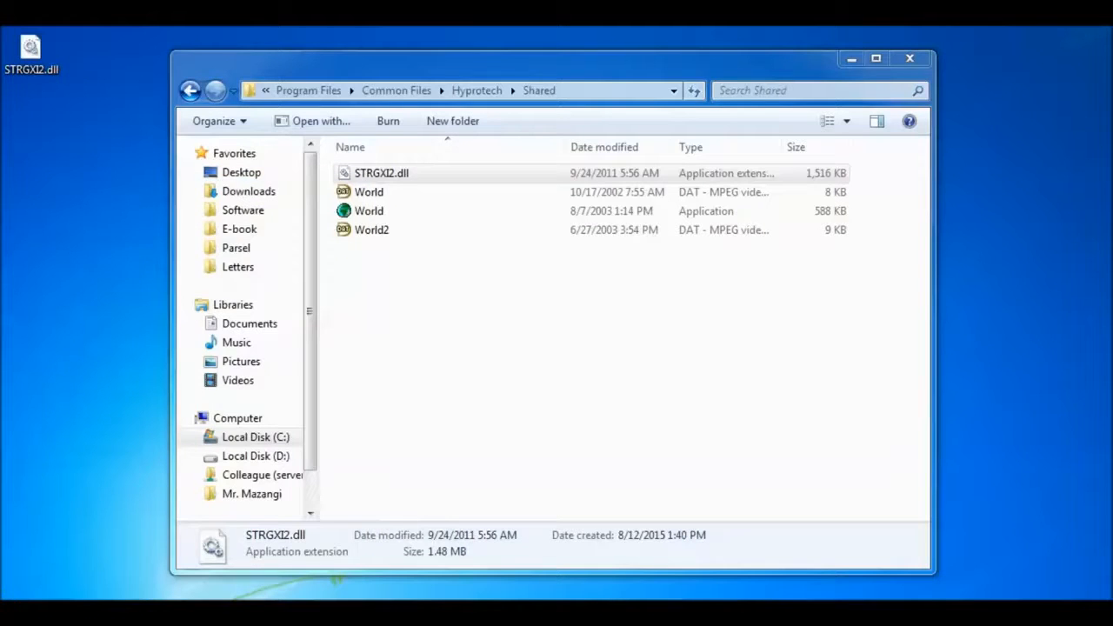
- Run Aspen HYSYS V8.8 as administrator, dismissing its product registration window and minimizing the Shared folder window
{"action": "key", "text": "super"}
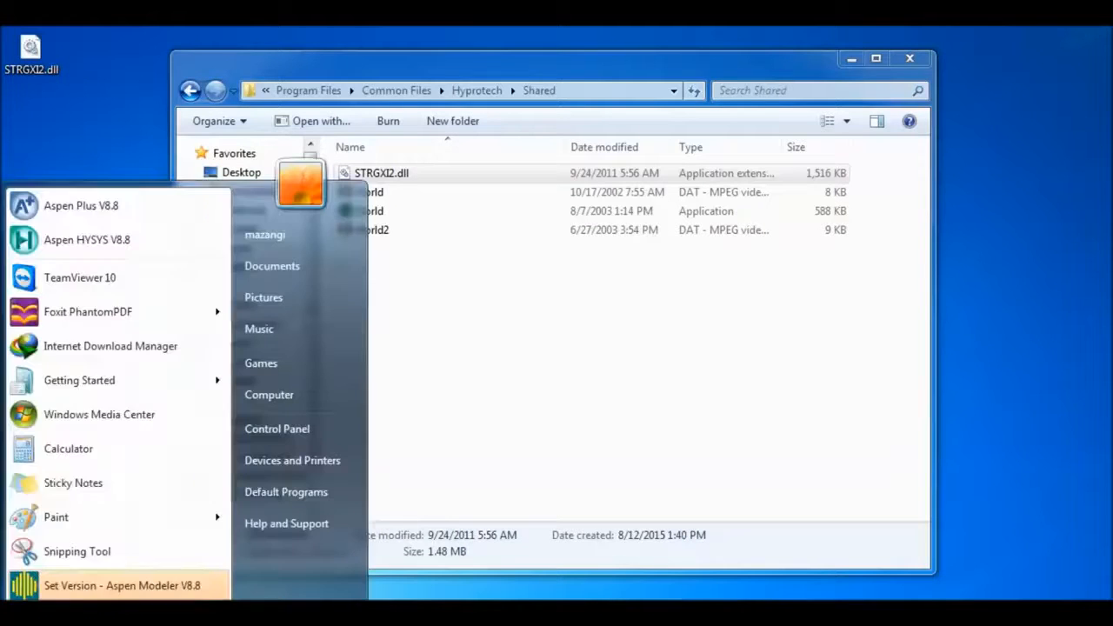
{"action": "right_click", "coordinate": [61, 246]}
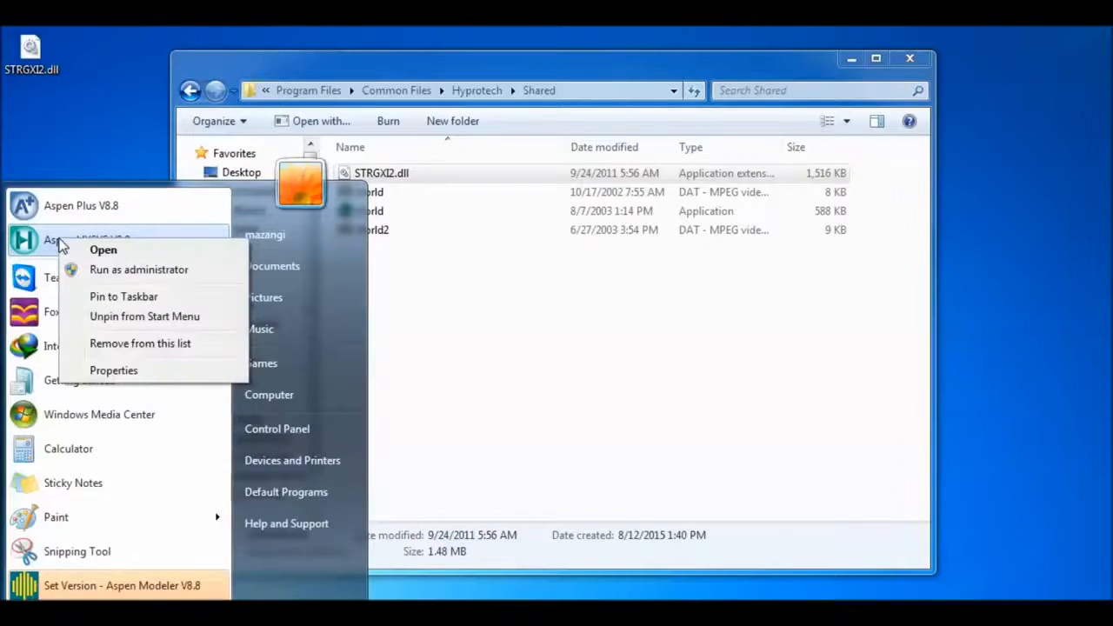
{"action": "left_click", "coordinate": [125, 271]}
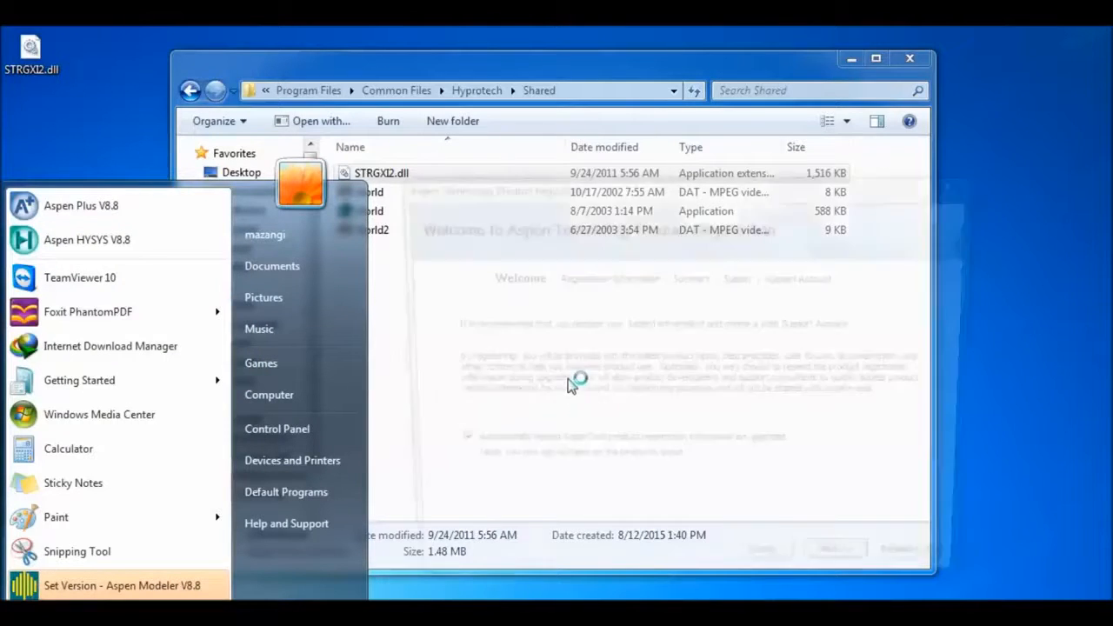
{"action": "left_click", "coordinate": [960, 180]}
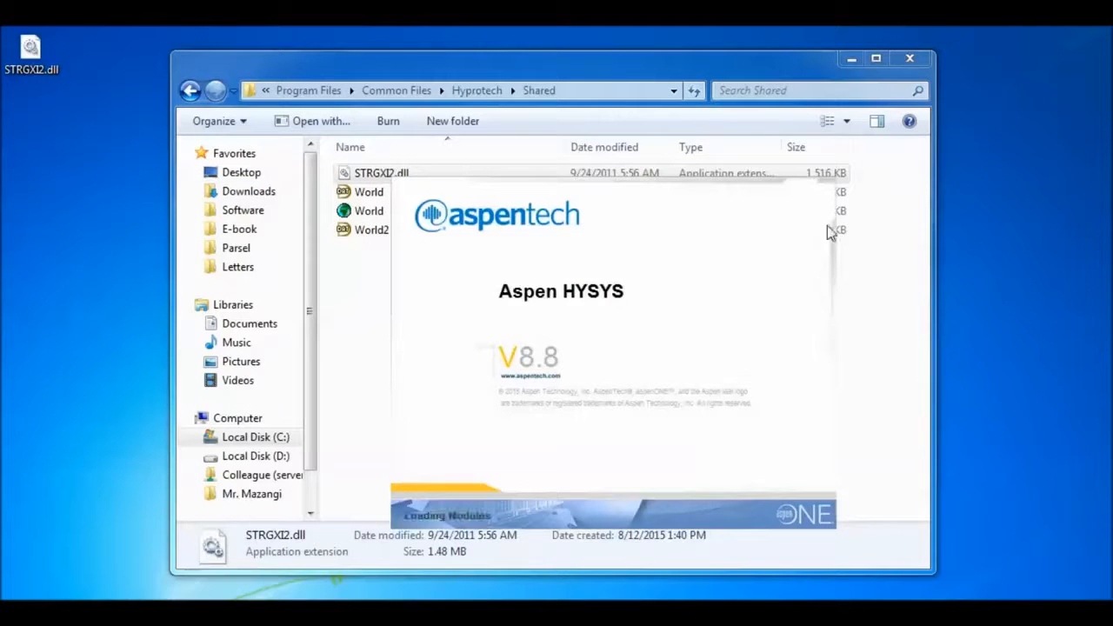
{"action": "left_click", "coordinate": [850, 59]}
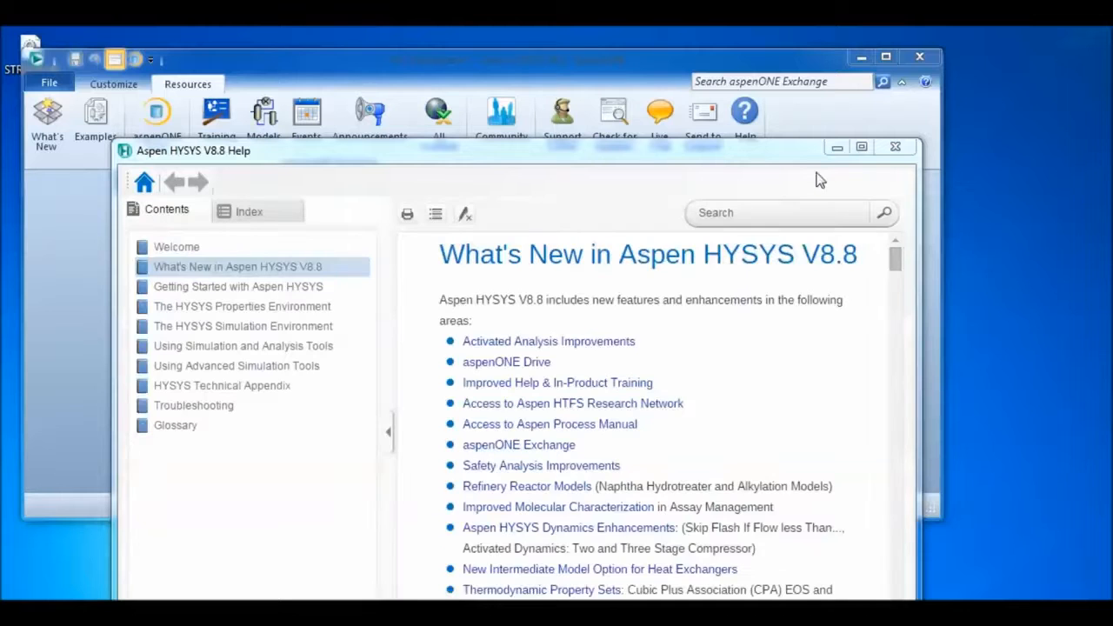
- Close the Aspen HYSYS V8.8 Help window and start a new model
{"action": "left_click", "coordinate": [899, 148]}
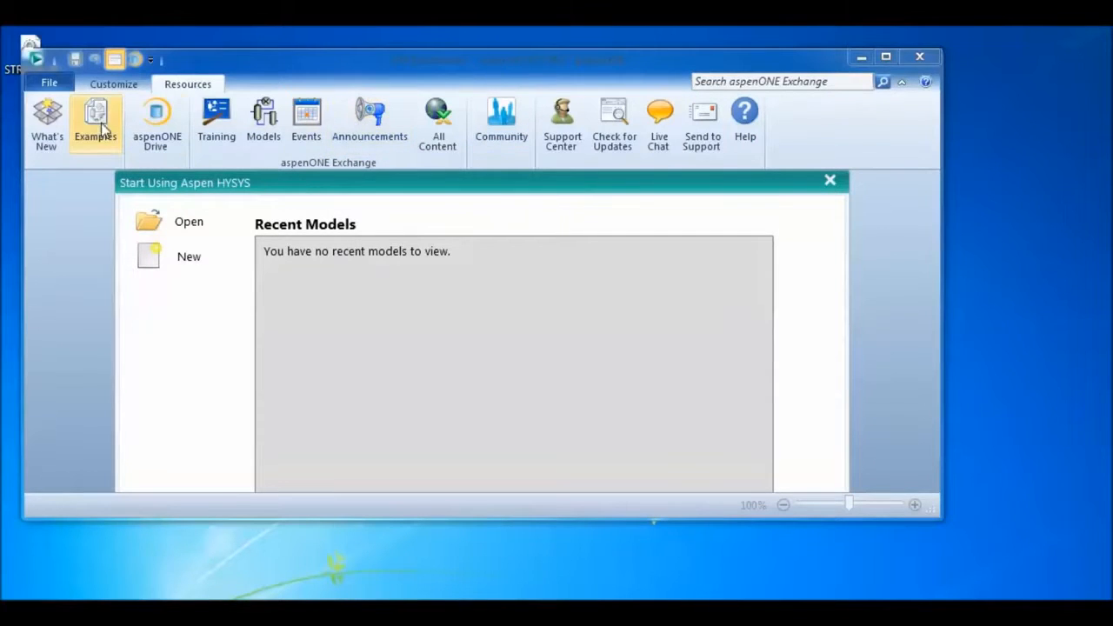
{"action": "left_click", "coordinate": [372, 263]}
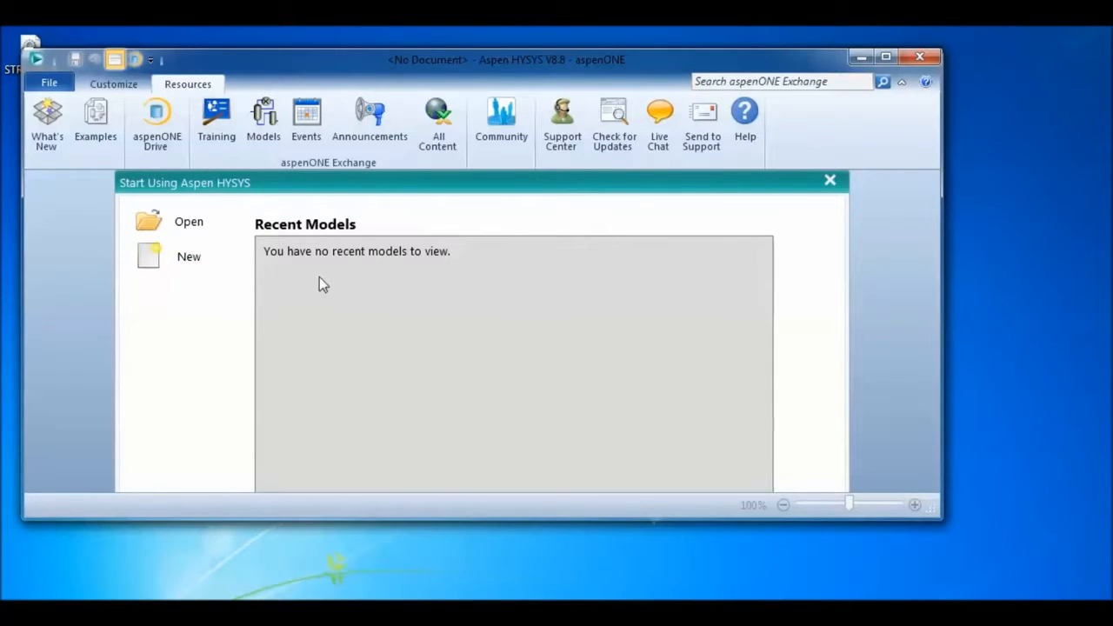
{"action": "left_click", "coordinate": [176, 258]}
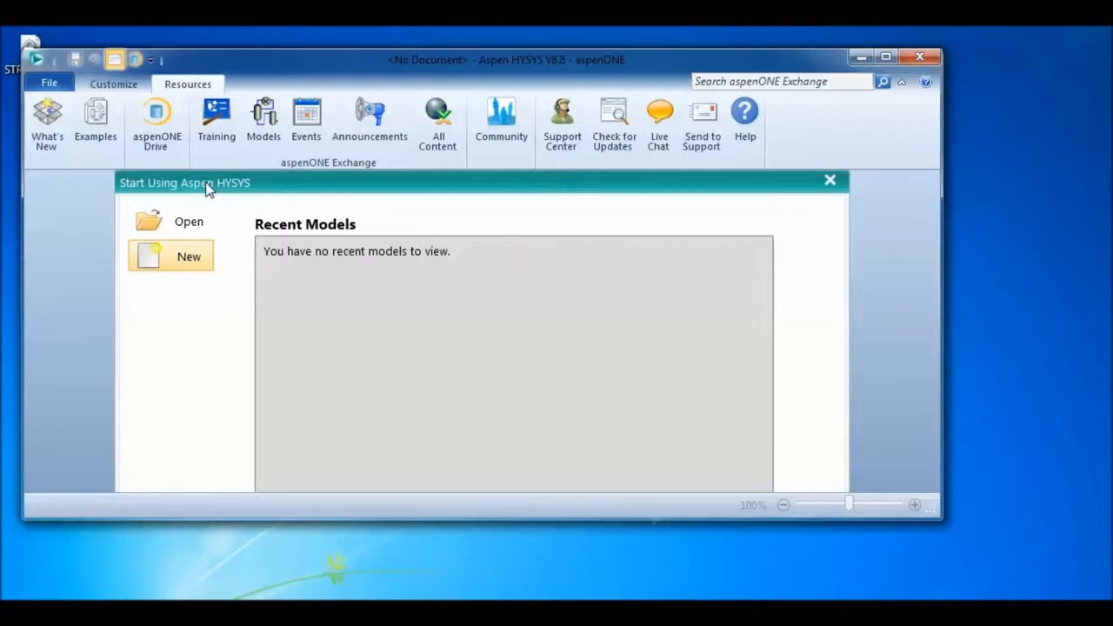